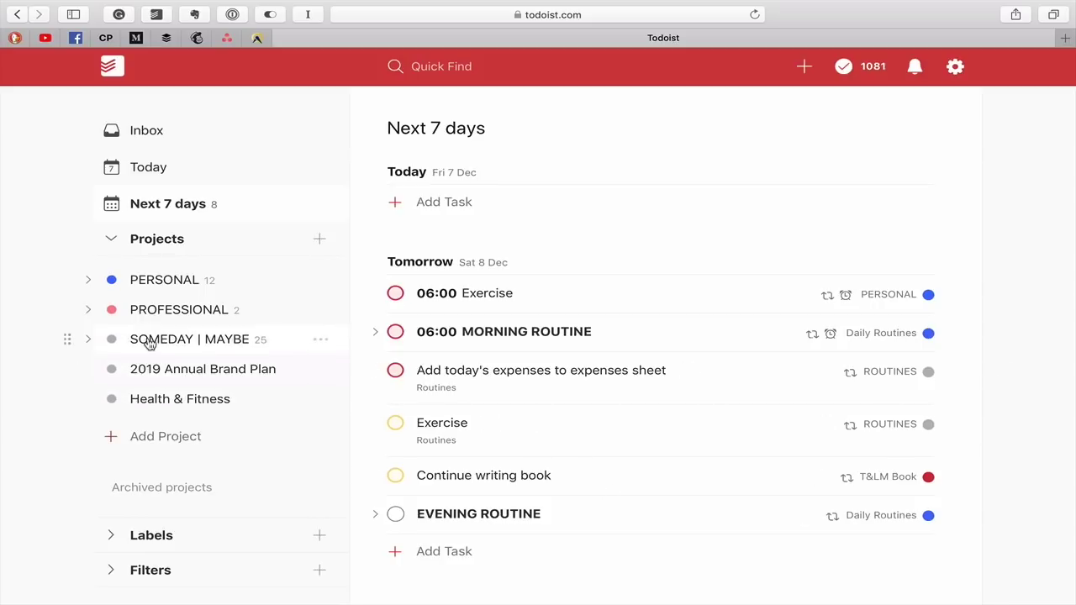
- Open the PROFESSIONAL project and bring up the due-date picker for 'Prepare next week's classes'
click(150, 310)
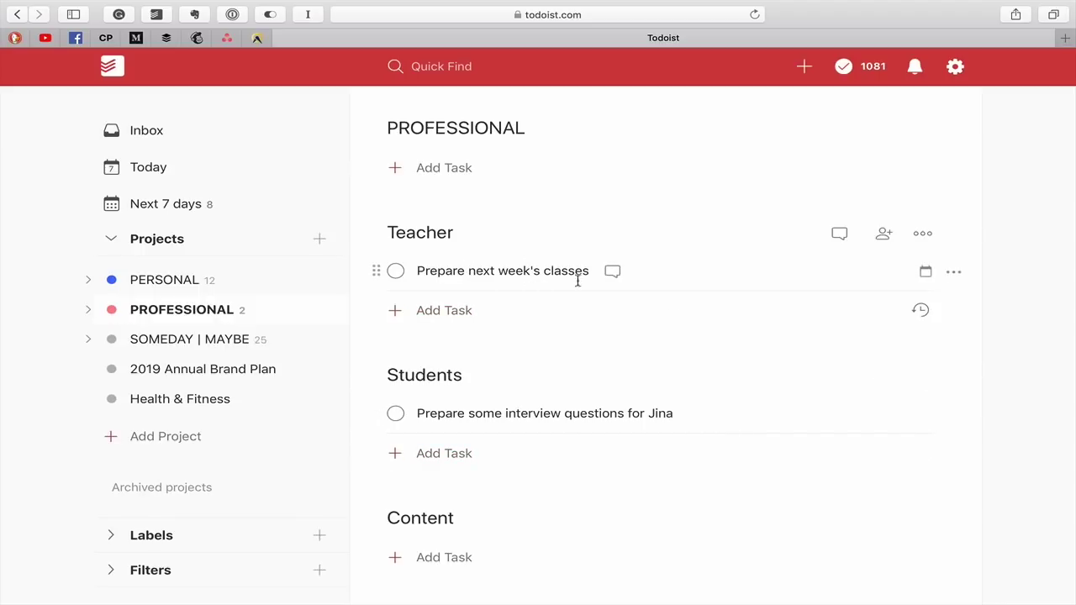
click(925, 274)
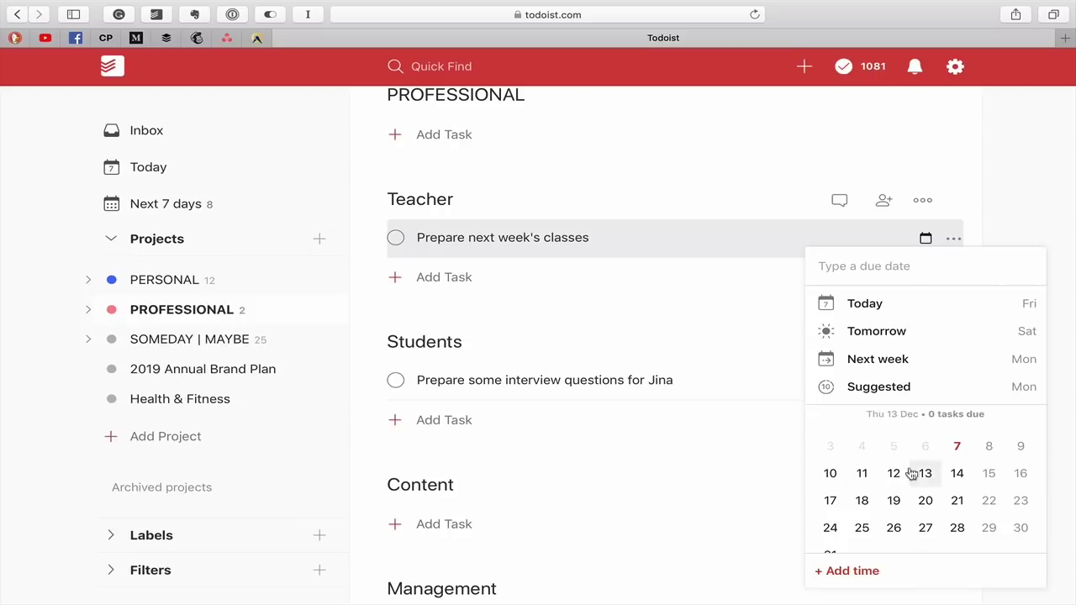
- Scroll the date picker forward through later months, then back again
mouse_move(925, 473)
scroll(917, 475, down, 1)
scroll(917, 479, down, 4)
scroll(917, 479, down, 5)
scroll(917, 480, down, 10)
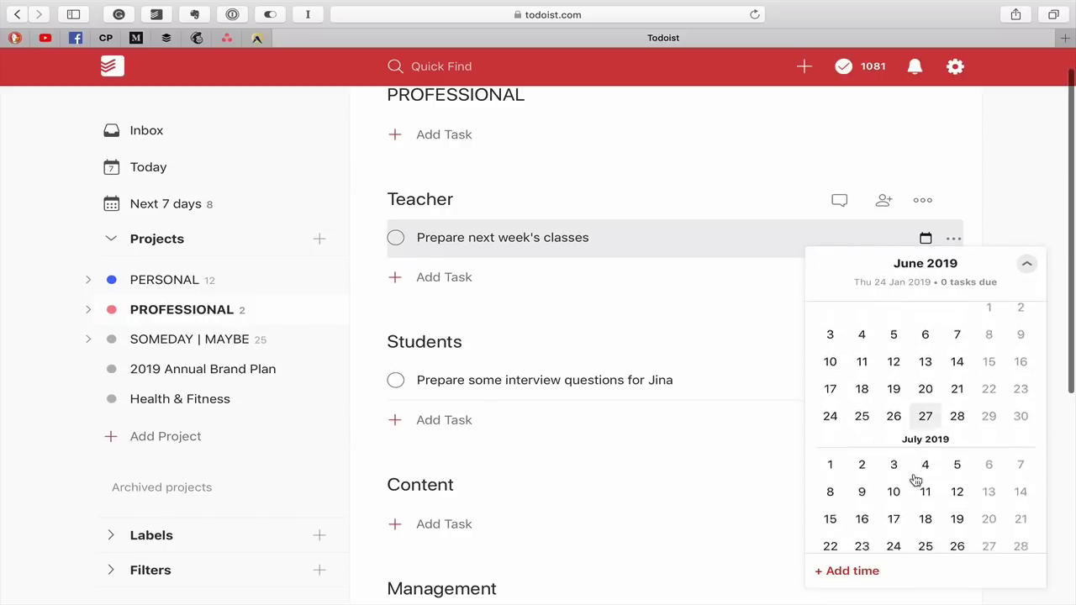
scroll(917, 480, down, 4)
scroll(917, 479, down, 5)
scroll(915, 480, down, 10)
scroll(916, 480, down, 1)
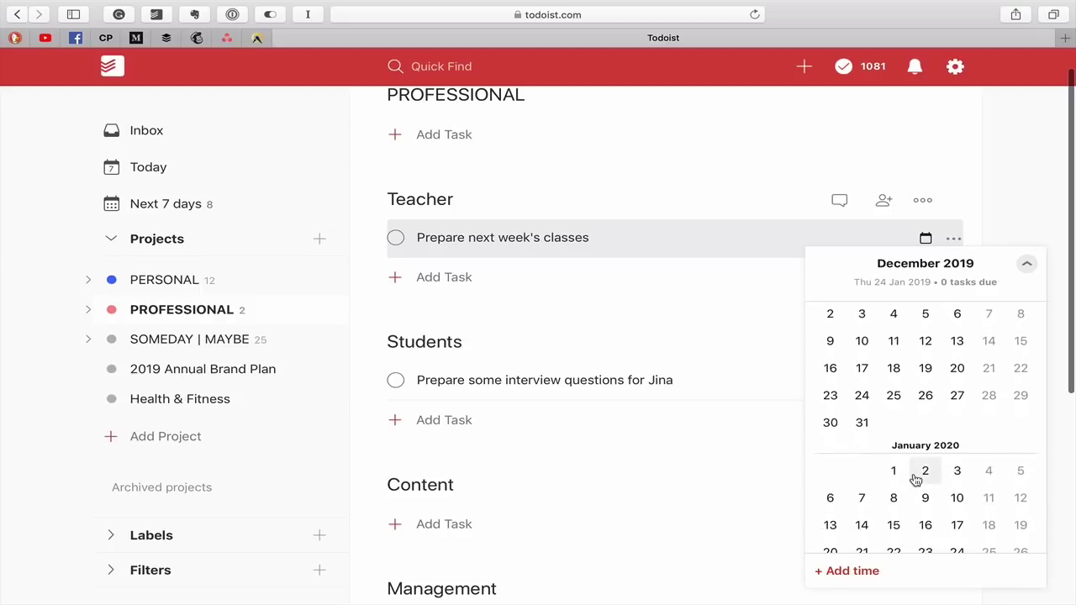
scroll(916, 481, up, 8)
scroll(916, 480, up, 8)
scroll(915, 480, up, 6)
scroll(916, 480, up, 4)
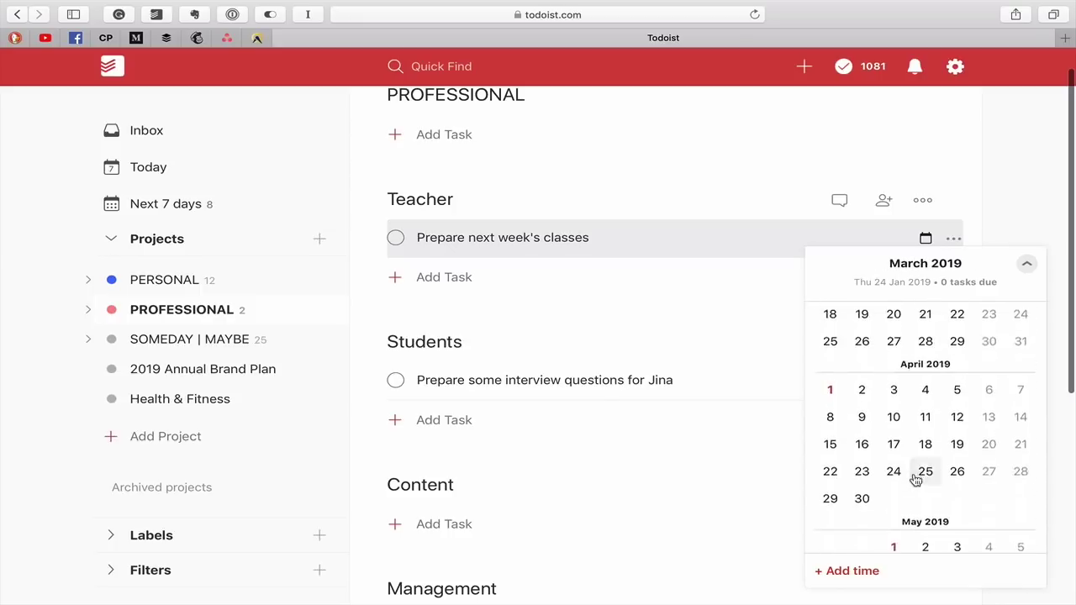
scroll(915, 478, up, 2)
scroll(915, 475, up, 3)
scroll(914, 475, up, 5)
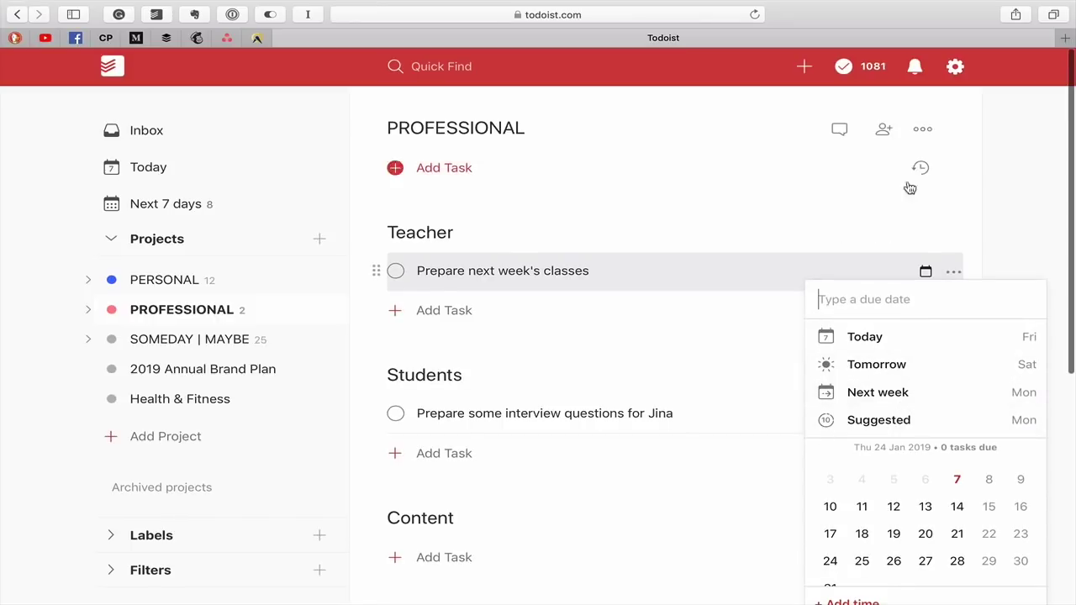
- Open Todoist Settings on the General page
click(956, 70)
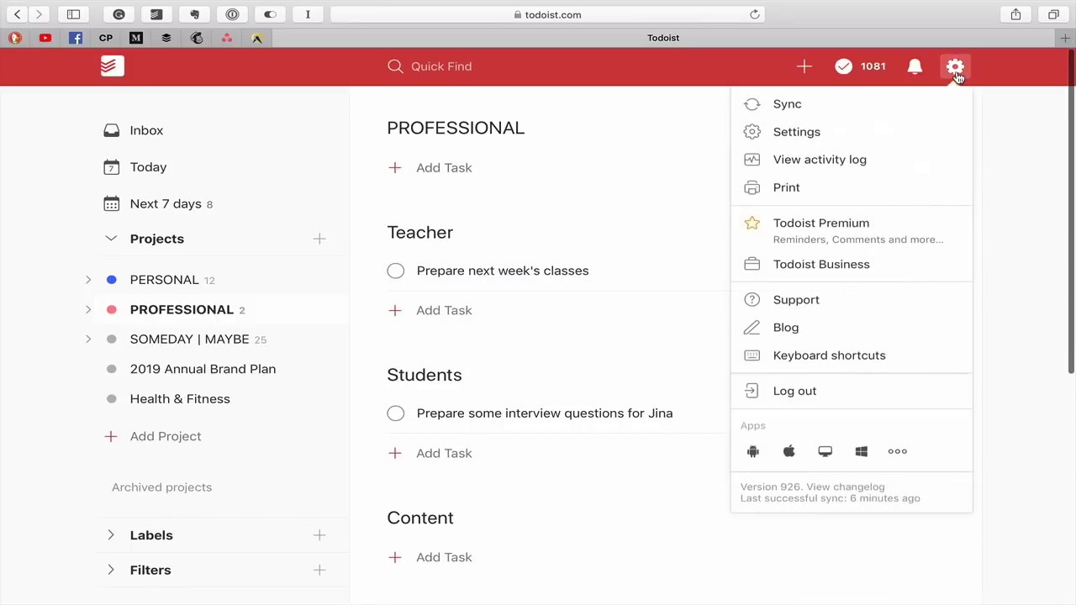
click(784, 136)
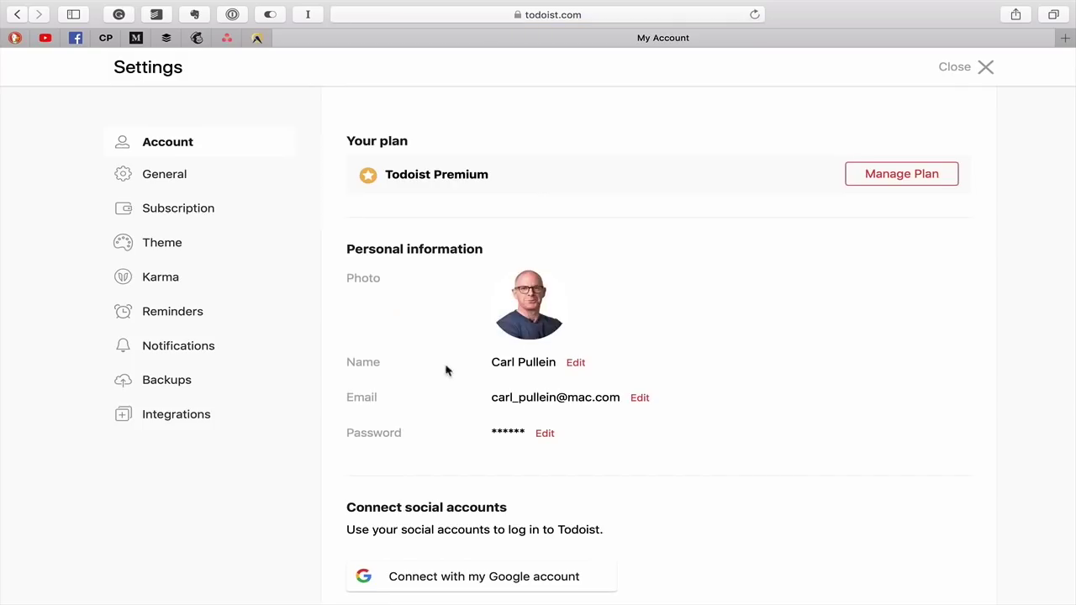
scroll(427, 380, down, 5)
scroll(427, 377, up, 5)
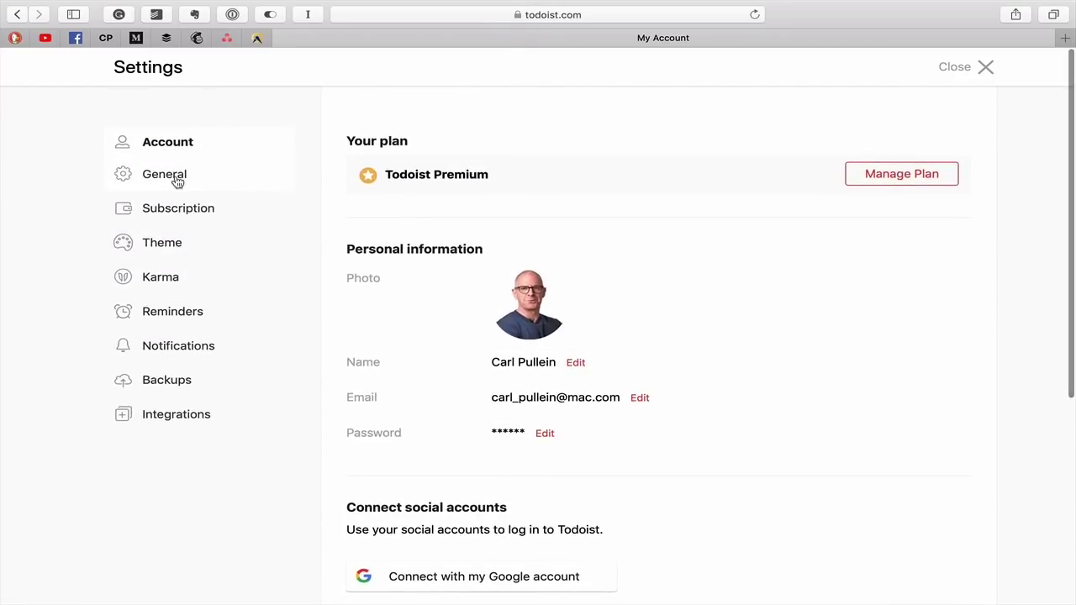
click(178, 182)
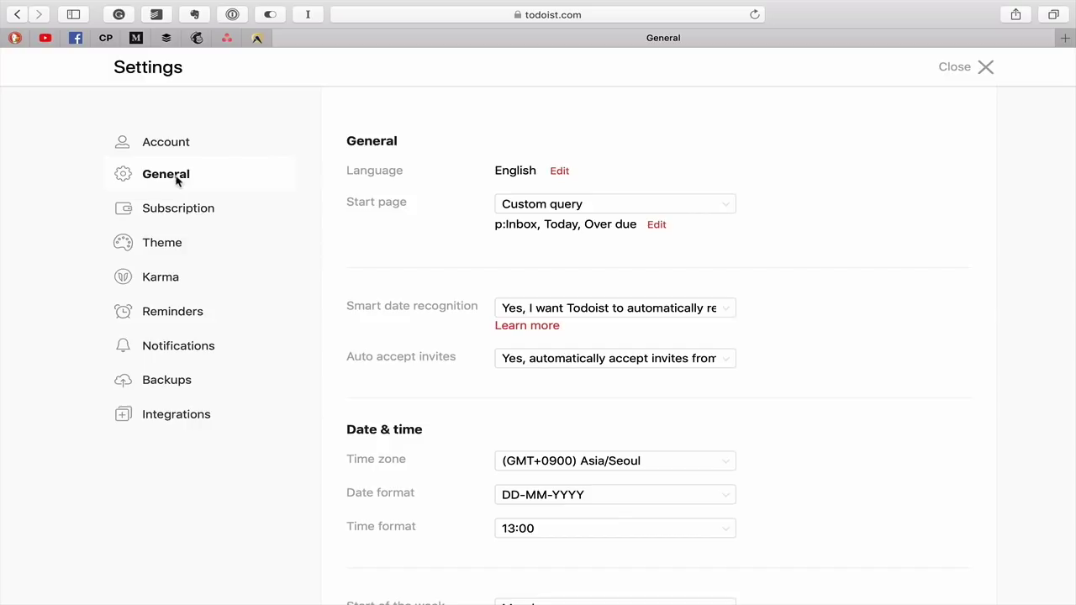
- Confirm Start of the week stays Monday and close Settings
scroll(454, 393, down, 2)
scroll(454, 394, down, 5)
scroll(455, 392, down, 3)
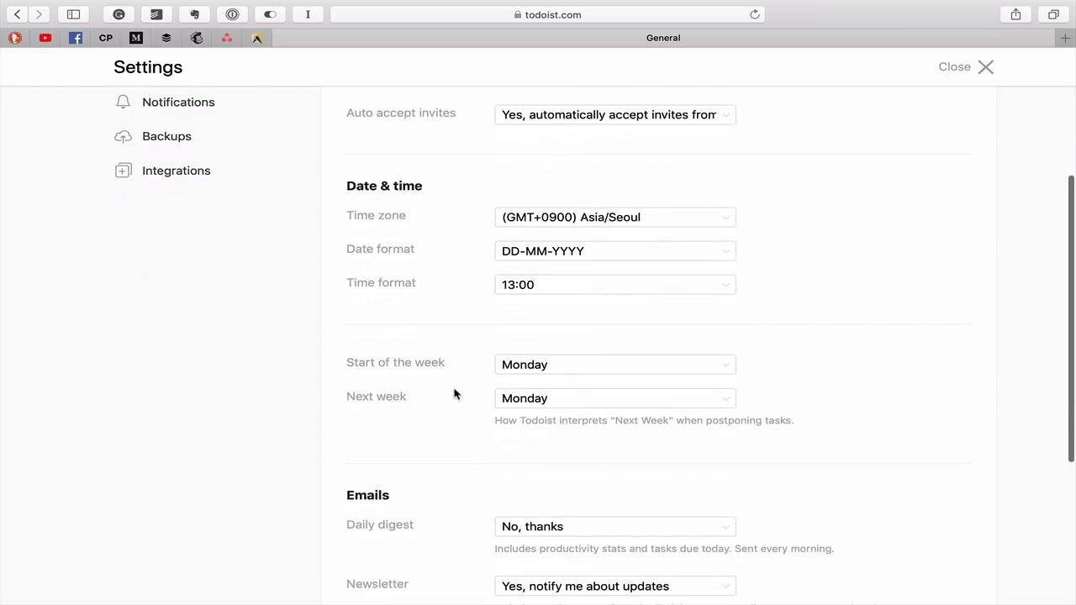
click(728, 365)
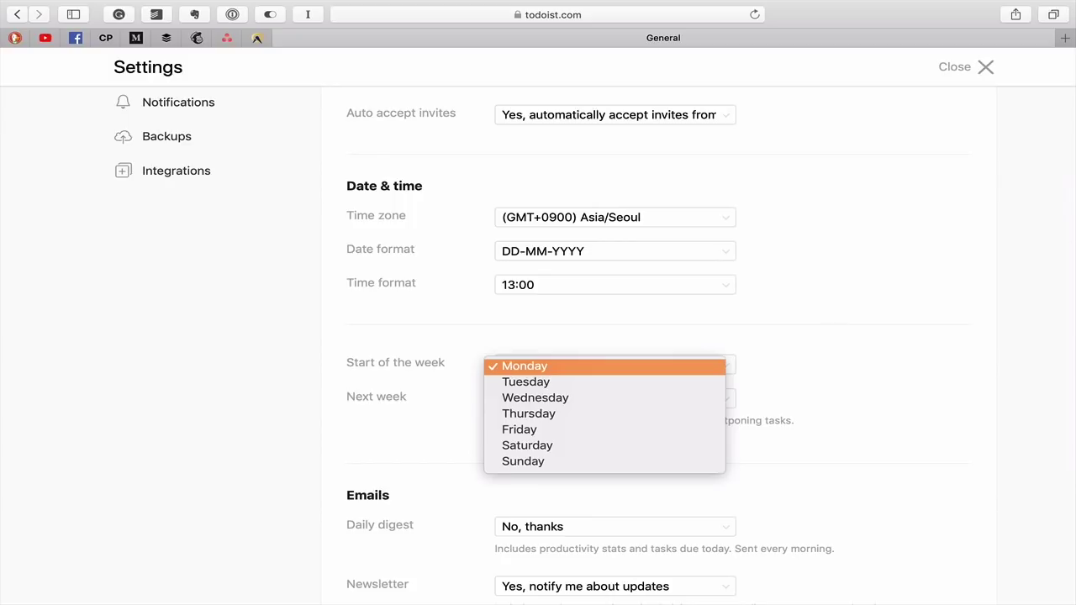
click(954, 67)
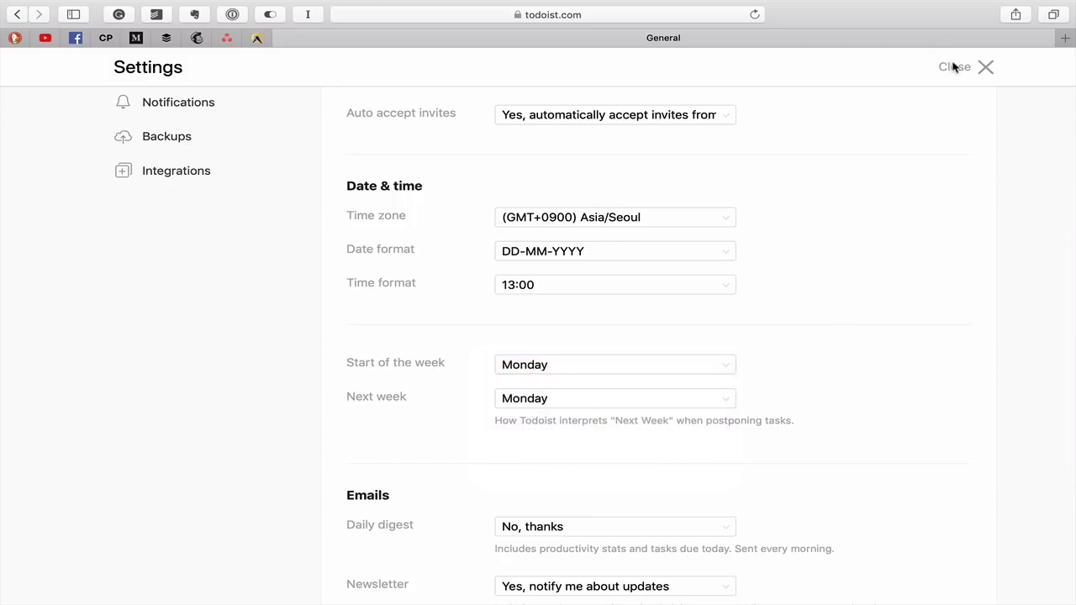
click(955, 67)
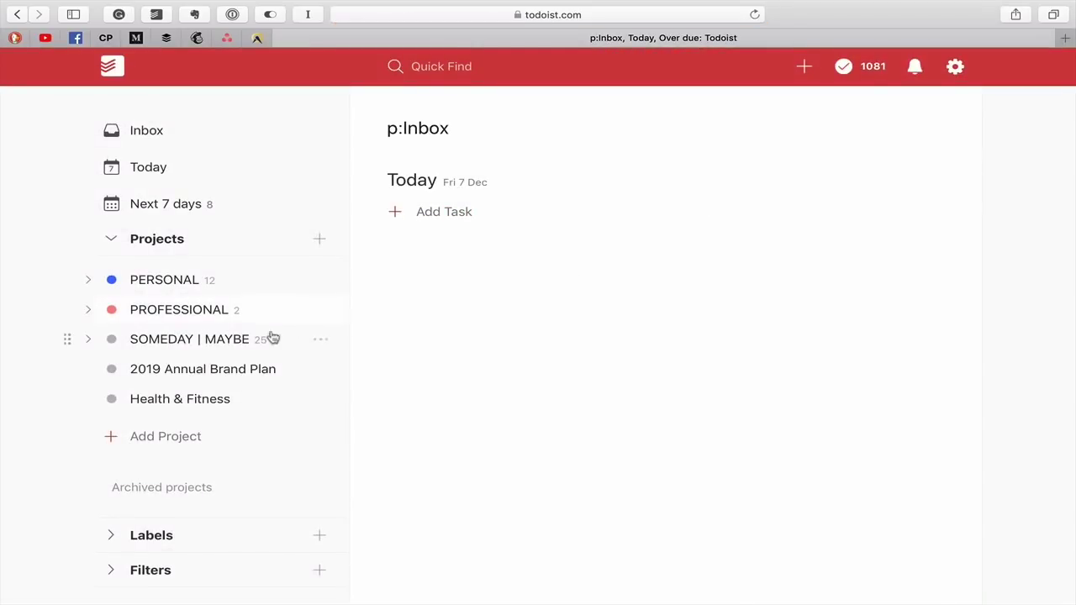
- Back in PROFESSIONAL, view then dismiss the classes task's actions, and open the Jina task's date picker
click(187, 317)
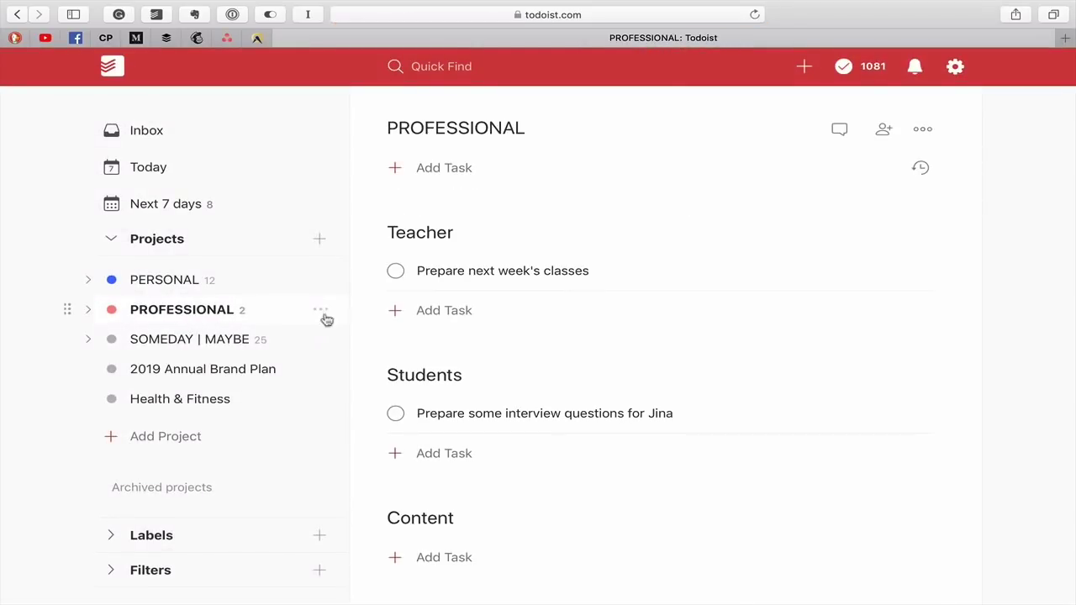
mouse_move(656, 271)
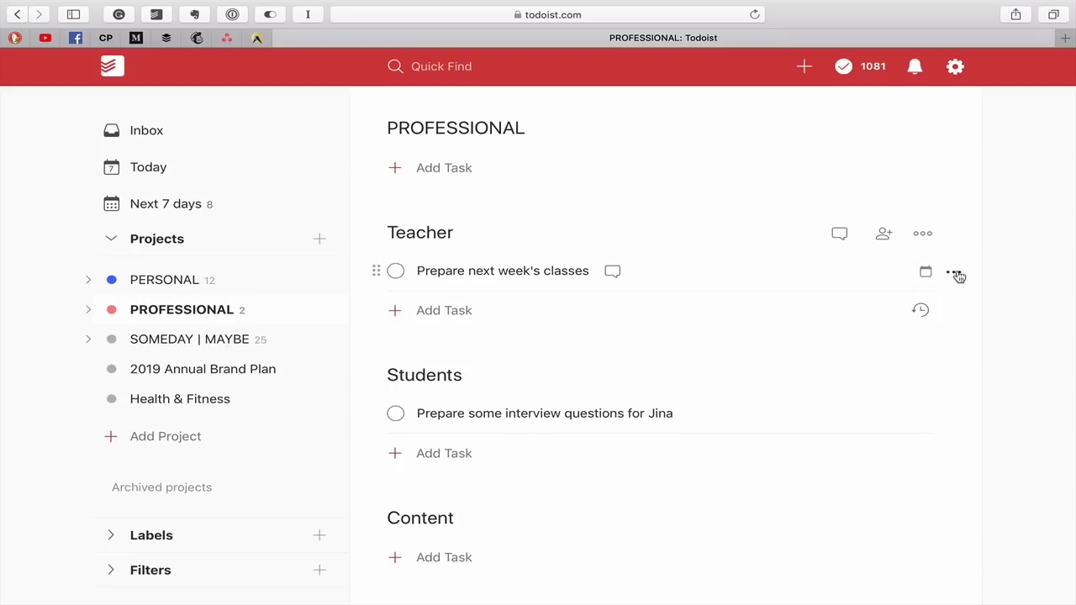
click(955, 274)
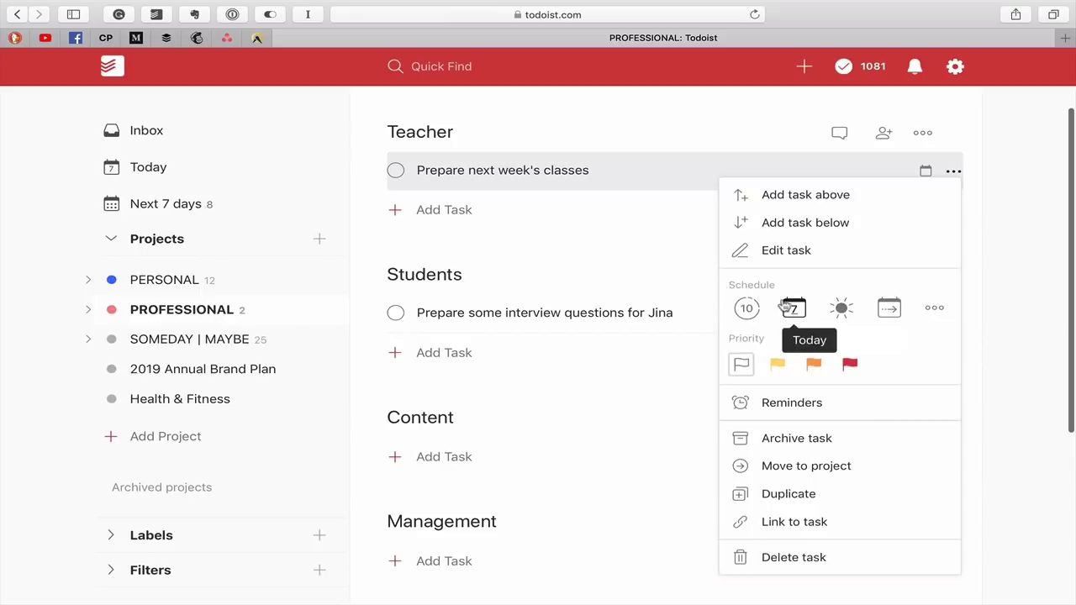
click(1011, 292)
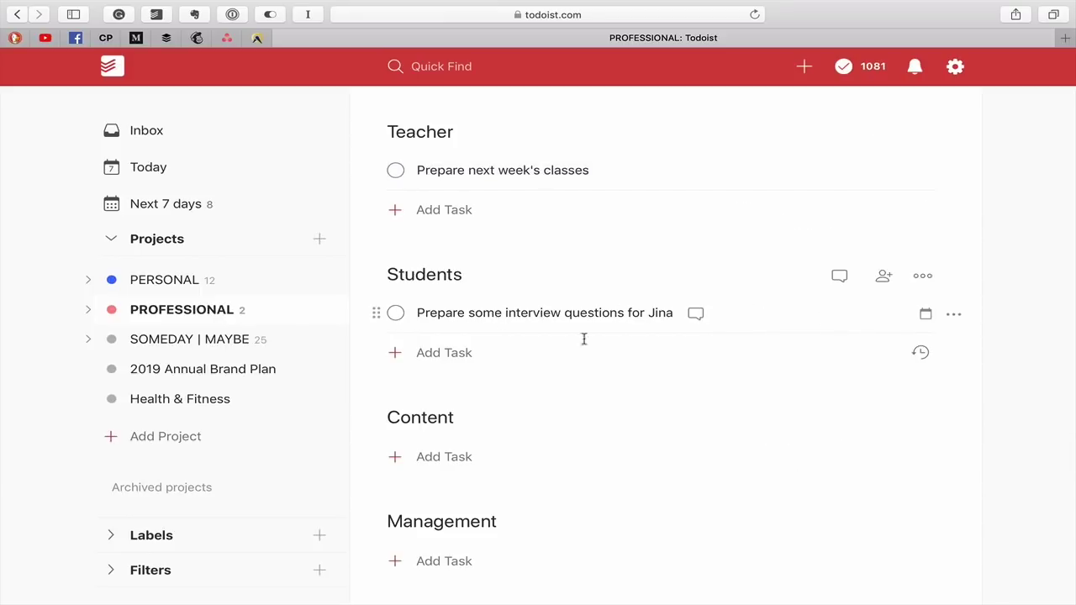
click(926, 314)
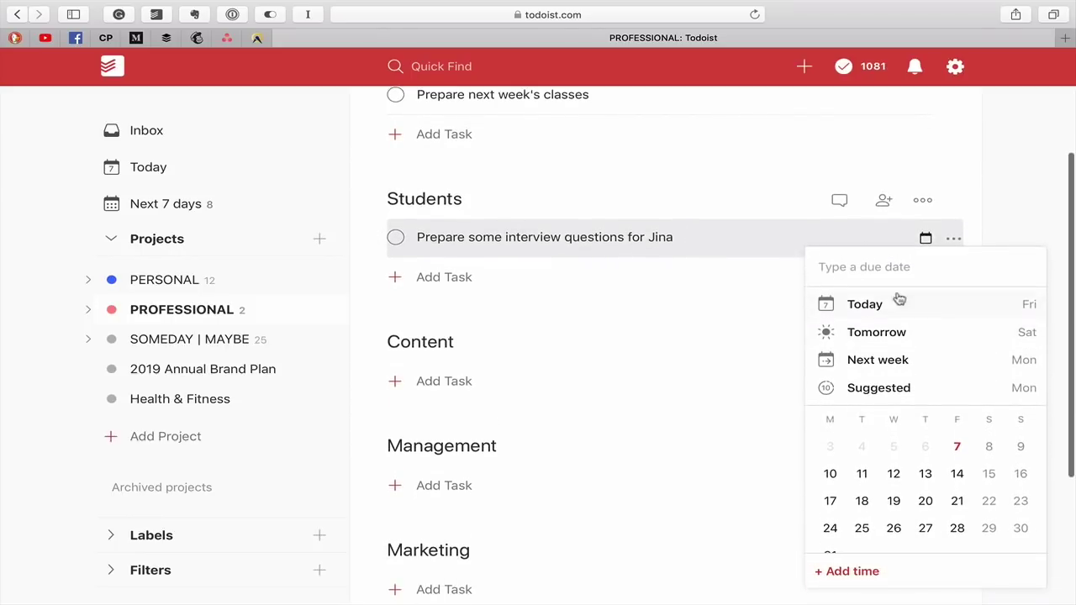
text(tue)
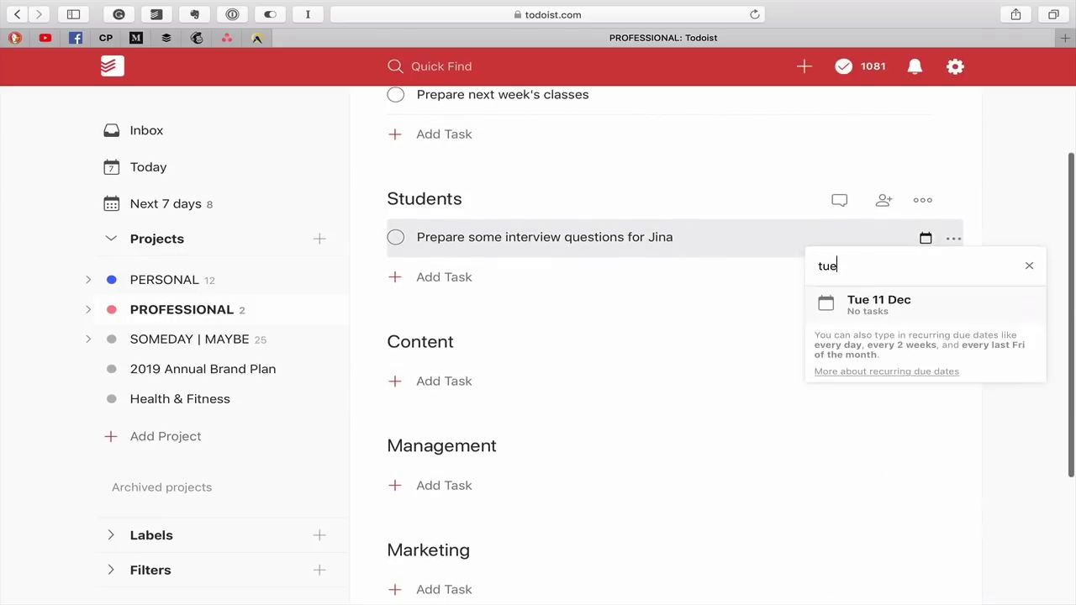
click(1031, 266)
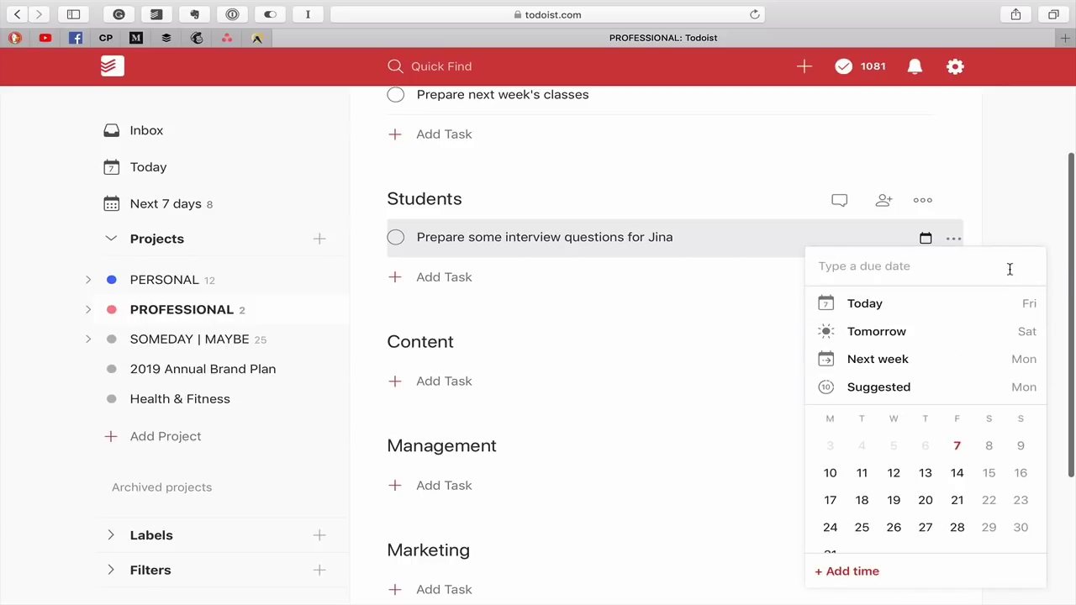
text(ev )
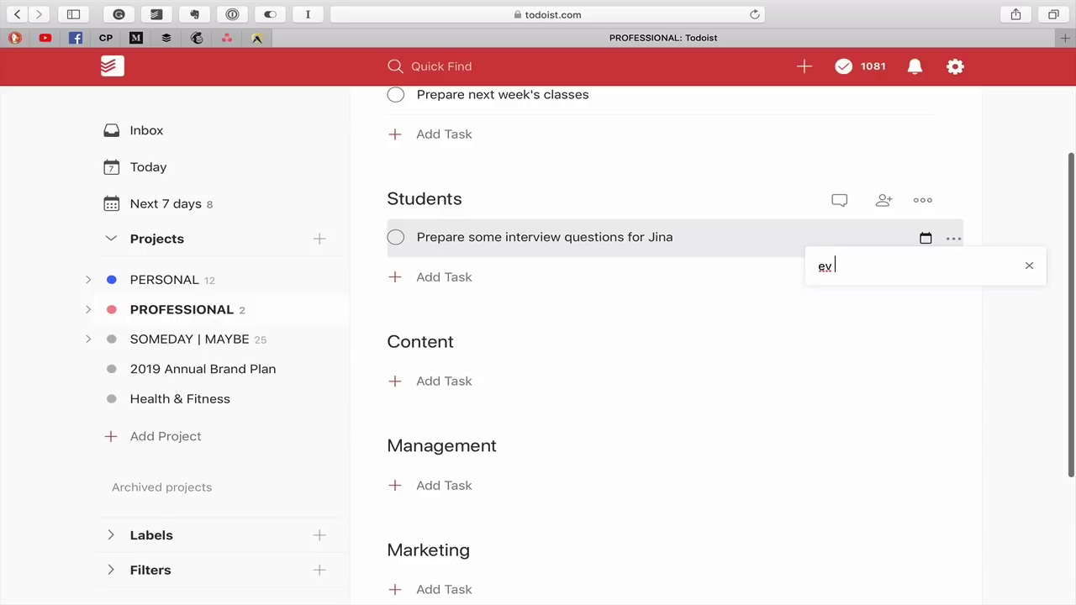
text(day from )
text(next mon)
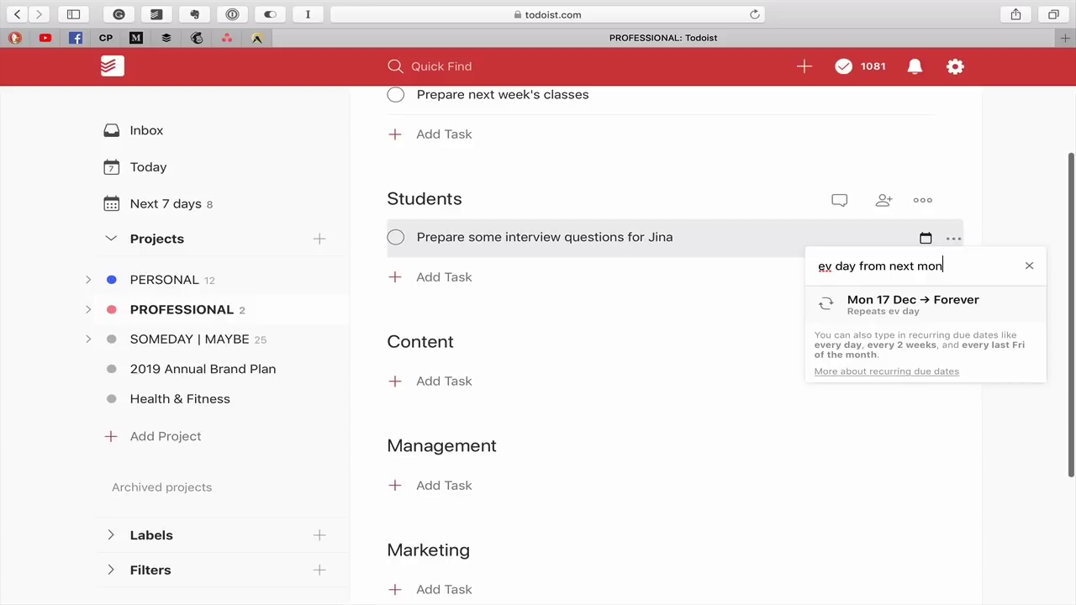
key(BackSpace)
key(BackSpace)
key(BackSpace)
key(BackSpace)
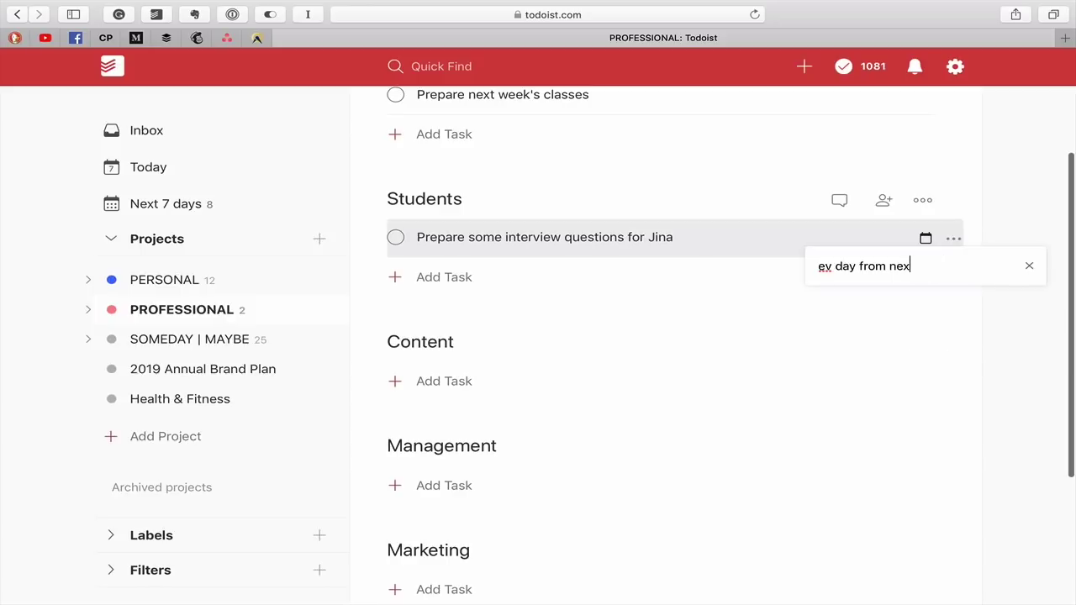
key(BackSpace)
key(BackSpace)
key(BackSpace)
key(BackSpace)
key(BackSpace)
key(BackSpace)
key(BackSpace)
key(BackSpace)
key(BackSpace)
key(BackSpace)
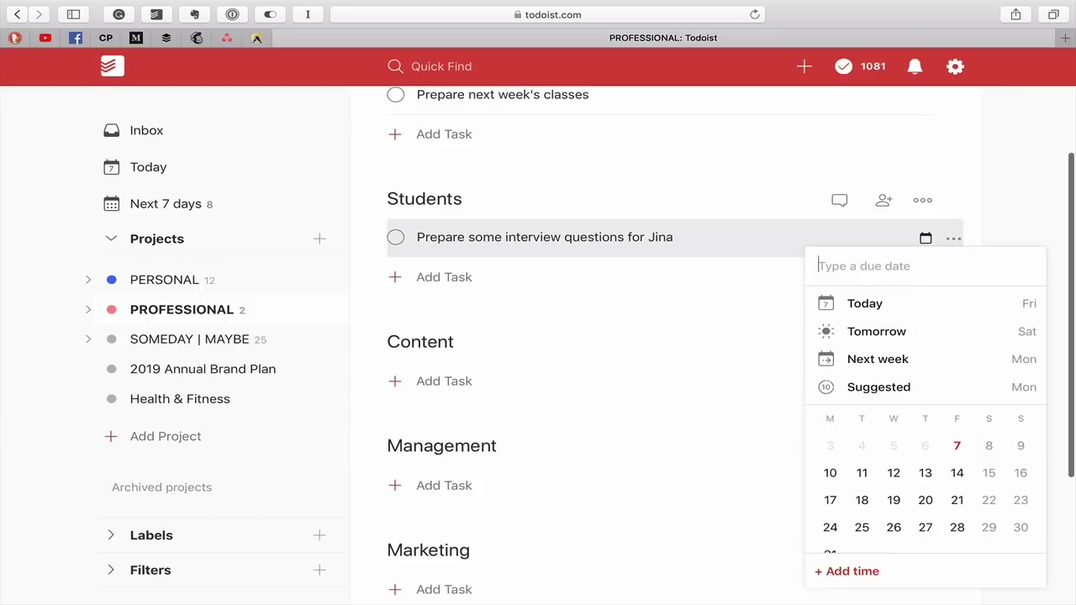
text(Ev day)
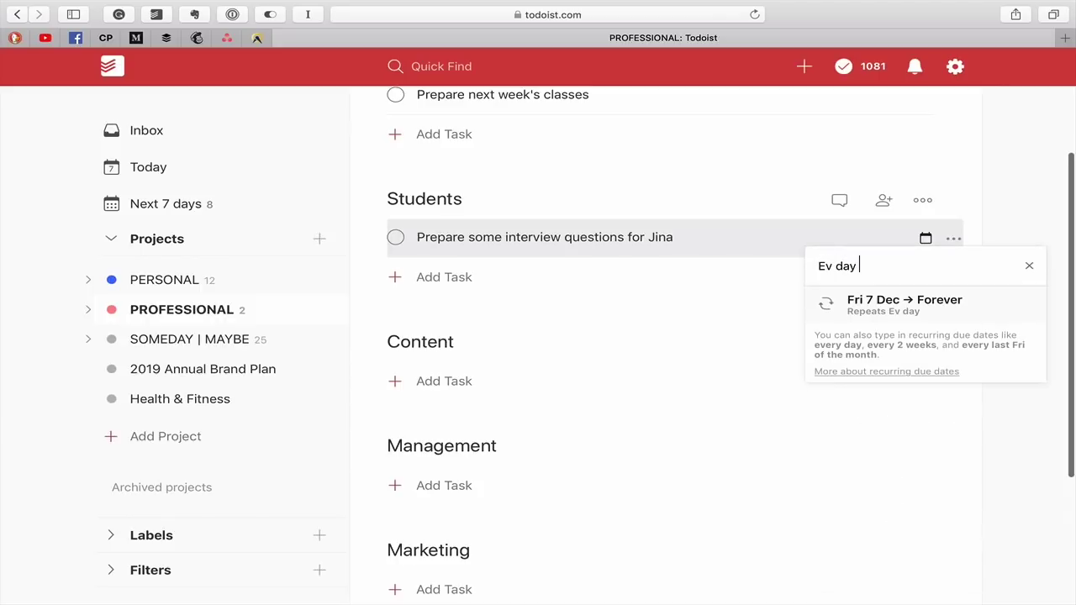
text( for 4 days from)
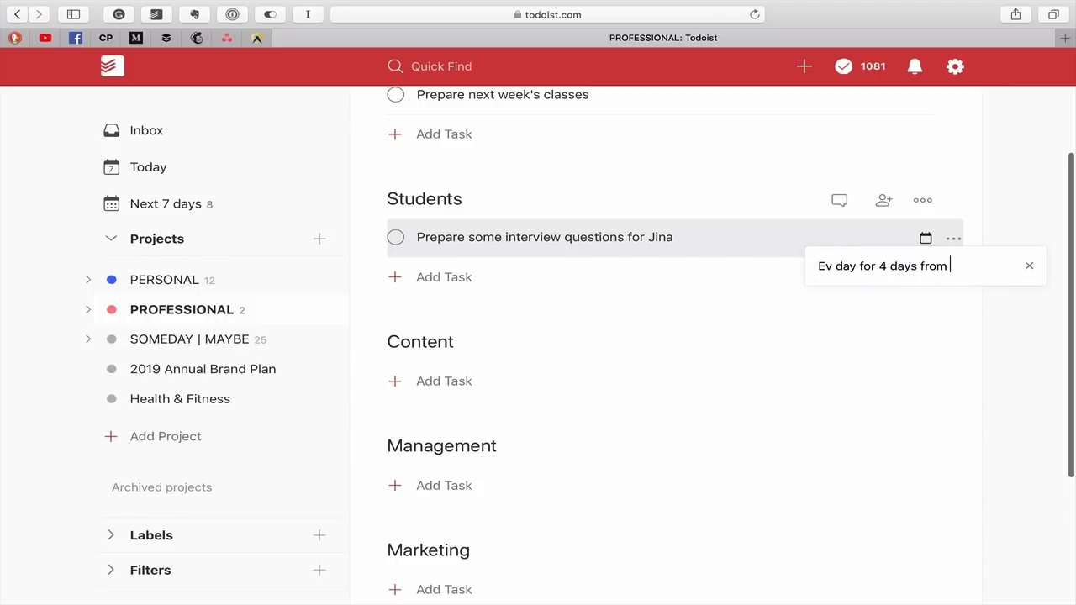
text( tomorrow)
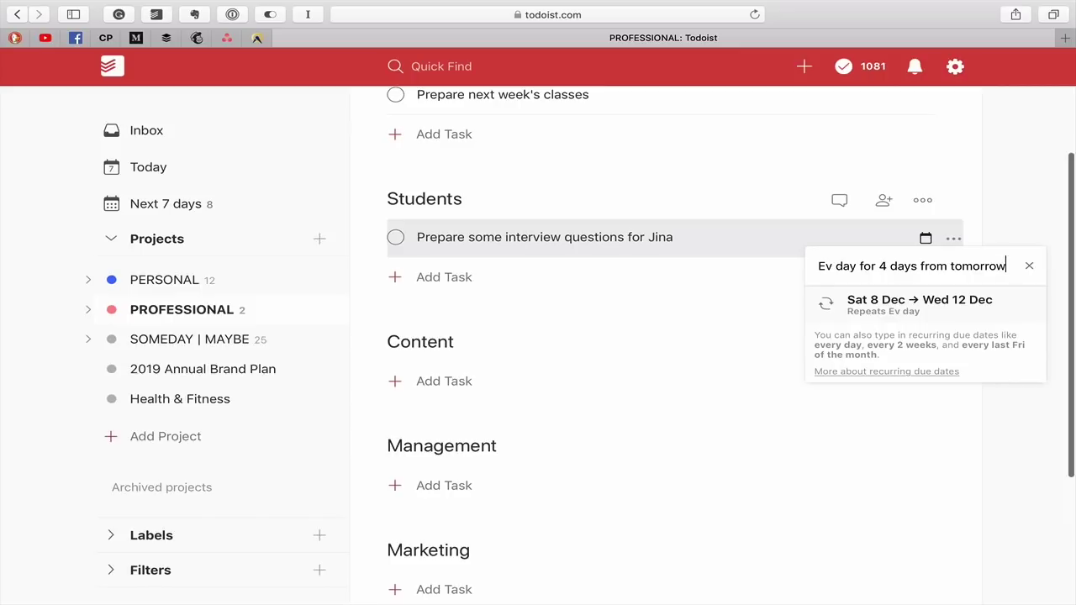
key(BackSpace)
key(BackSpace)
key(BackSpace)
key(BackSpace)
key(BackSpace)
key(BackSpace)
key(BackSpace)
key(BackSpace)
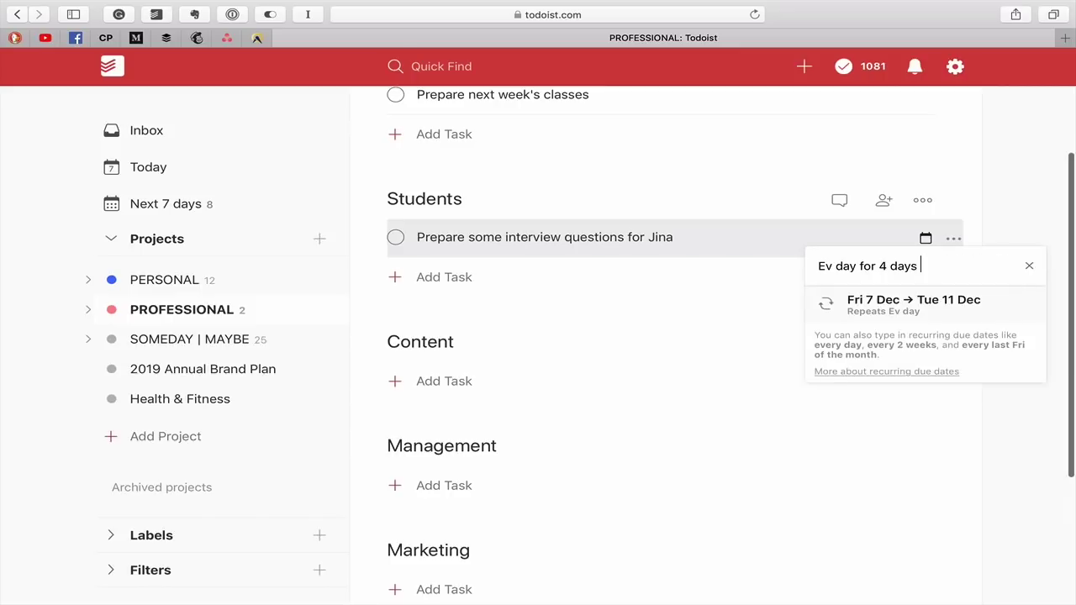
key(BackSpace)
key(BackSpace)
key(BackSpace)
key(BackSpace)
key(BackSpace)
key(BackSpace)
key(BackSpace)
key(BackSpace)
key(BackSpace)
key(BackSpace)
key(BackSpace)
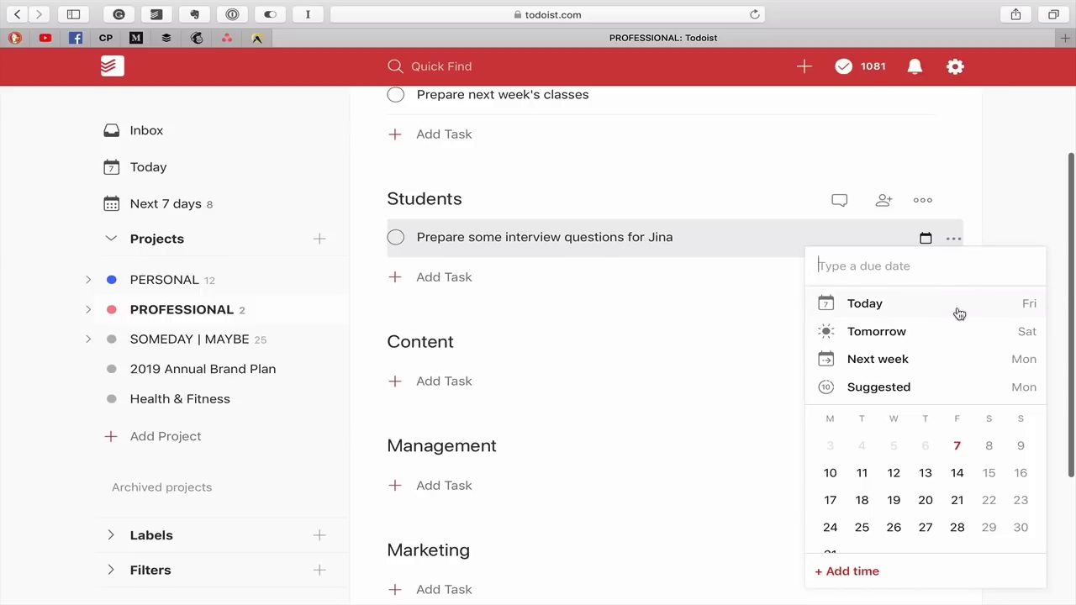
mouse_move(711, 243)
click(755, 238)
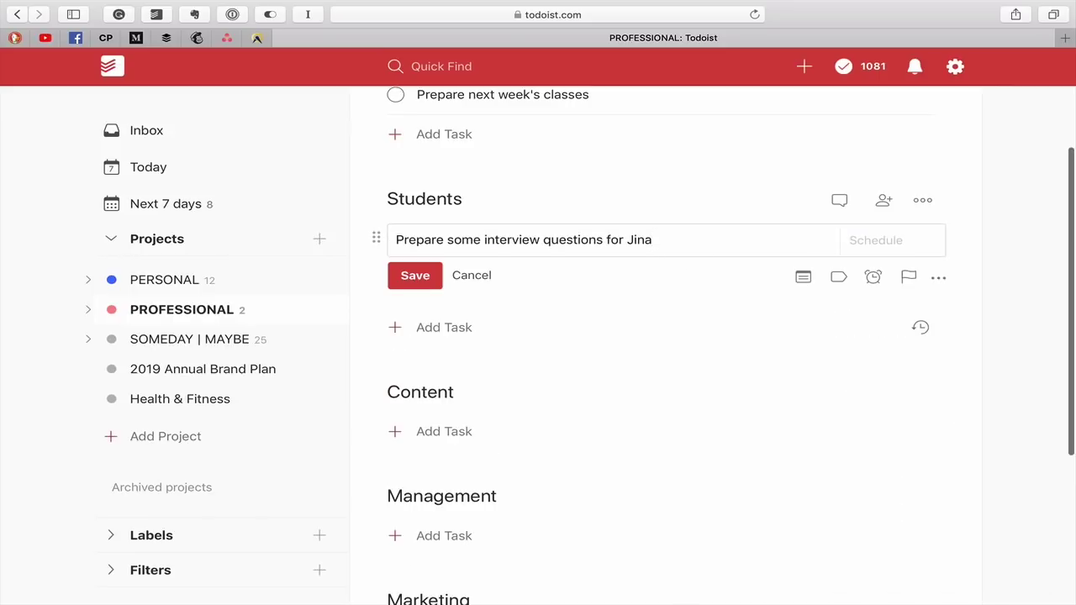
- Try 'tue', 'next week' and 'next year' dates on the Jina task, then save it undated
text( tue)
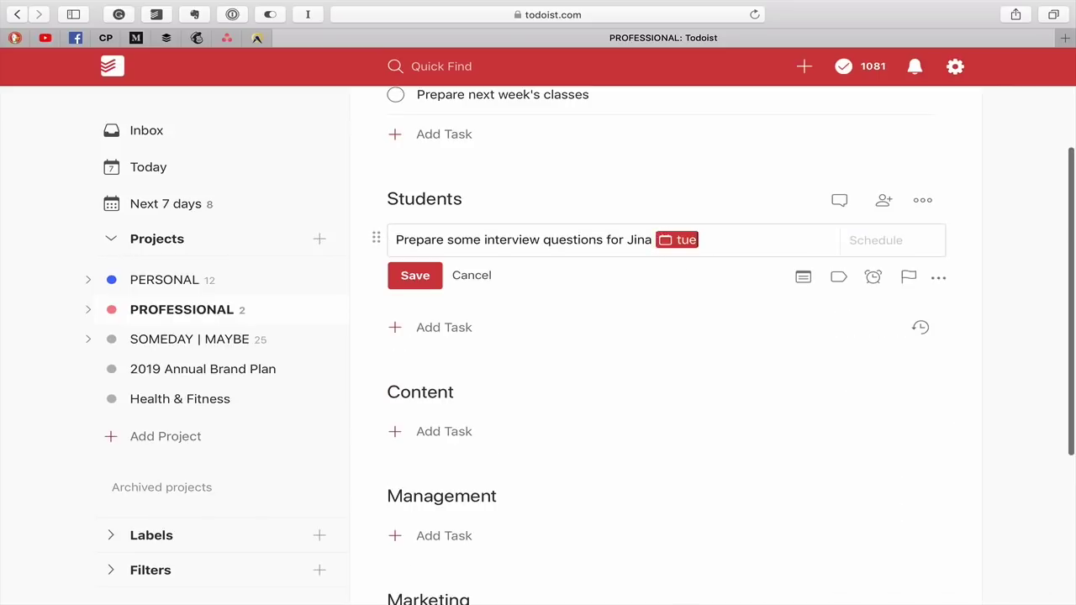
key(BackSpace)
key(BackSpace)
key(BackSpace)
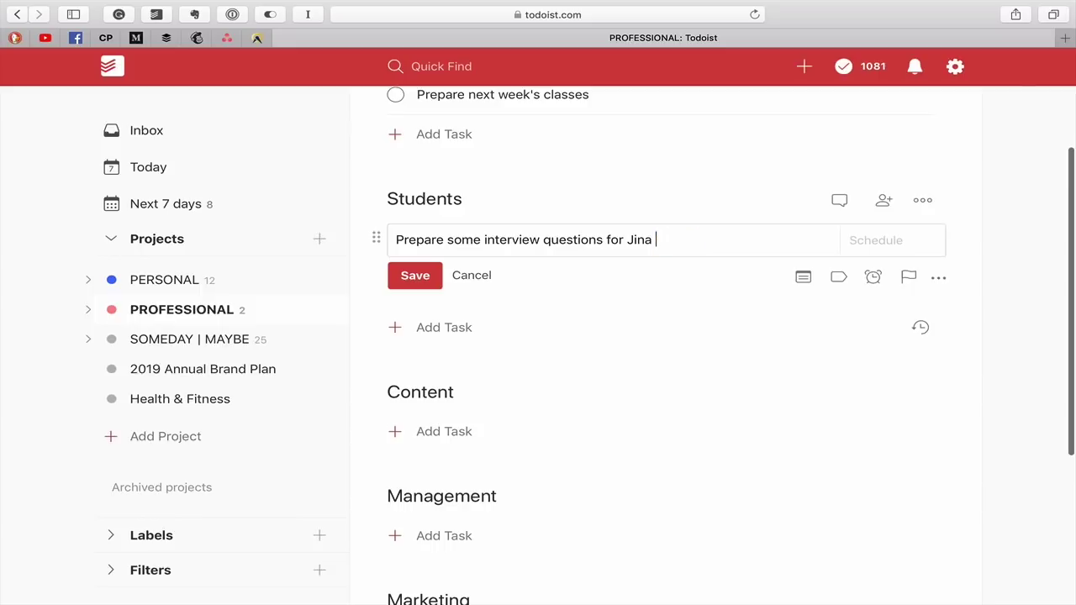
text(ne)
text(xt)
text( we)
text(ej)
text(k)
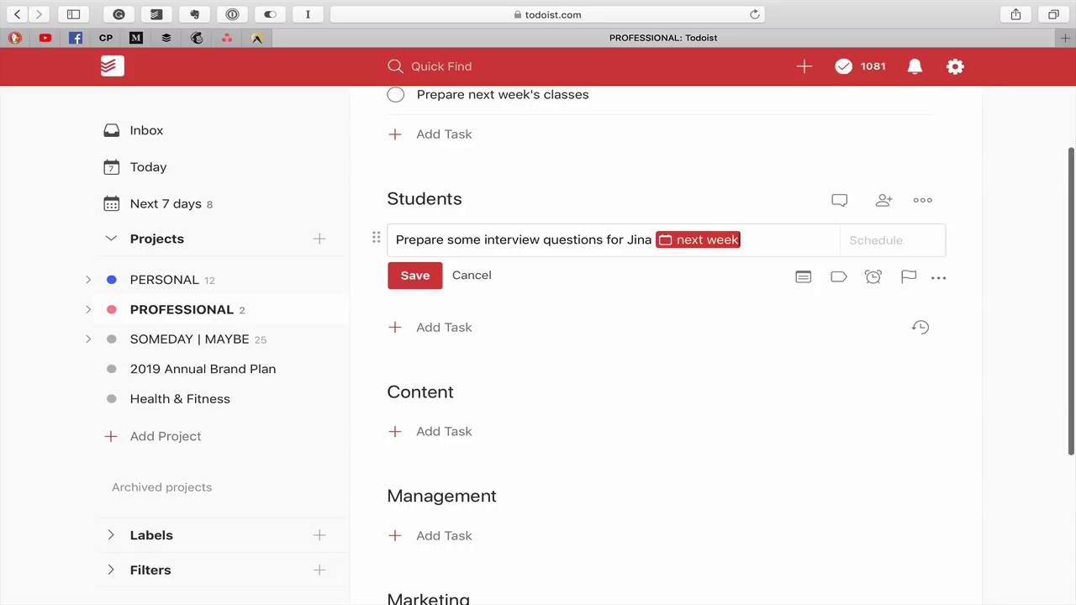
key(BackSpace)
key(BackSpace)
key(BackSpace)
key(BackSpace)
key(BackSpace)
key(BackSpace)
key(BackSpace)
key(BackSpace)
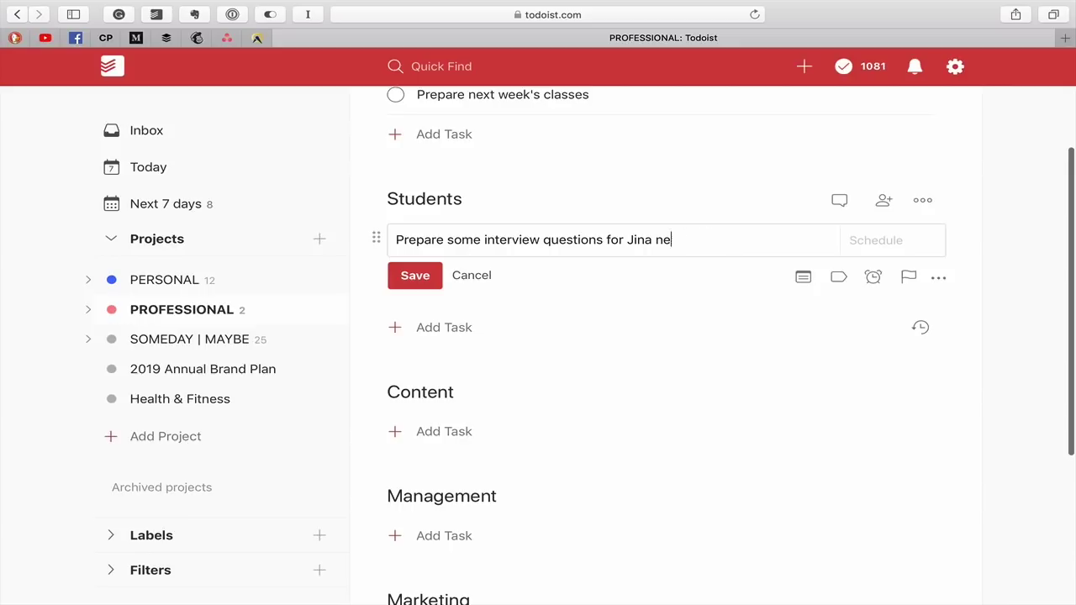
key(BackSpace)
key(BackSpace)
text(next yea)
text(r)
key(BackSpace)
key(BackSpace)
key(BackSpace)
key(BackSpace)
key(BackSpace)
key(BackSpace)
key(BackSpace)
key(BackSpace)
click(411, 282)
scroll(632, 342, down, 3)
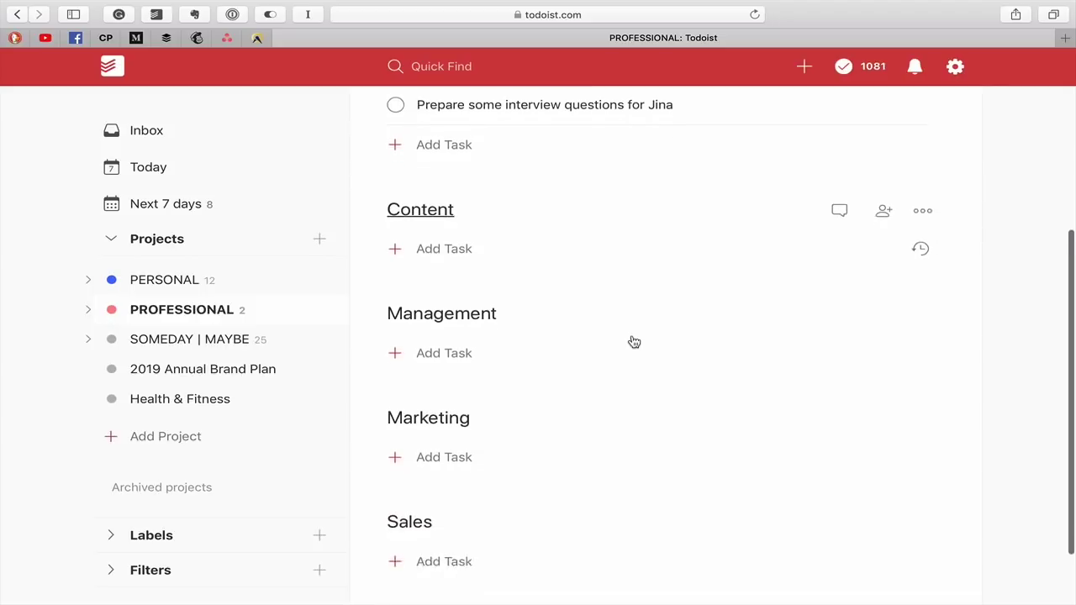
scroll(632, 342, up, 5)
scroll(622, 336, up, 1)
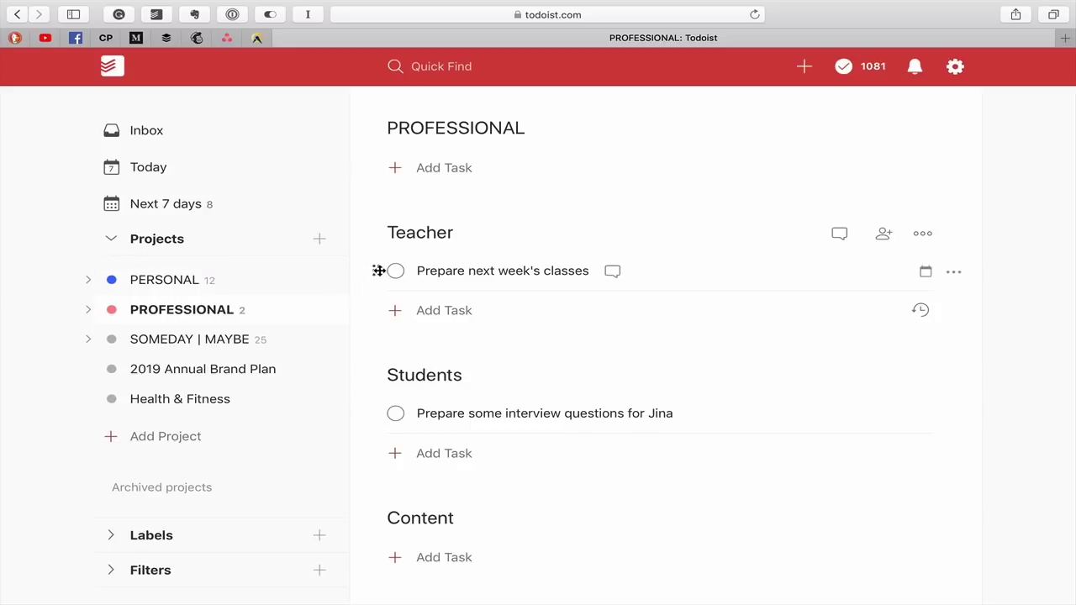
- Select the Teacher task, open bulk Schedule, cancel without a date, and switch to Today
mouse_move(375, 270)
click(373, 272)
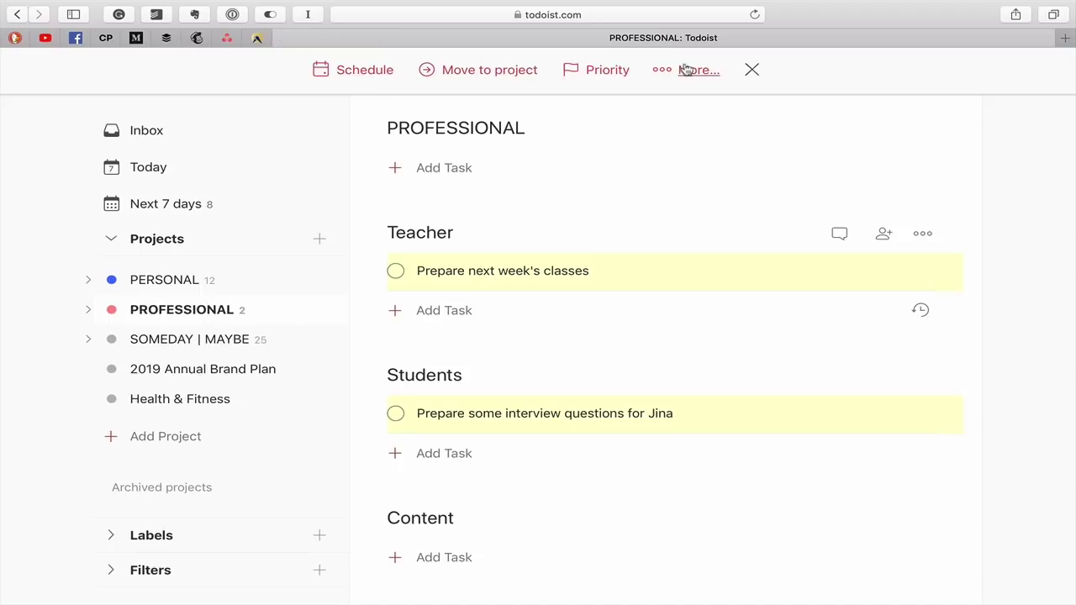
click(368, 74)
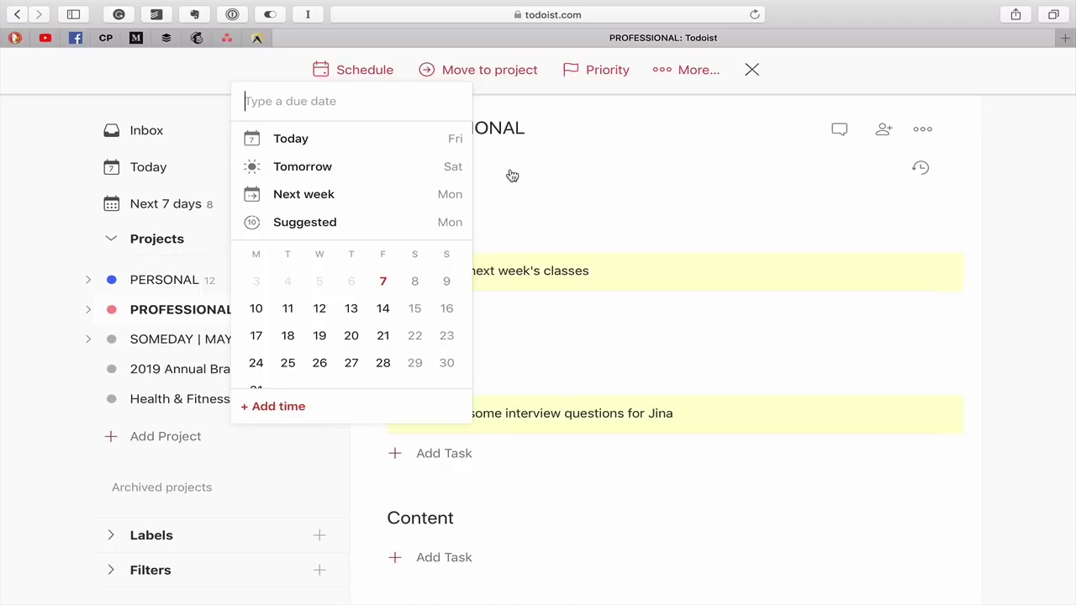
key(Escape)
click(152, 168)
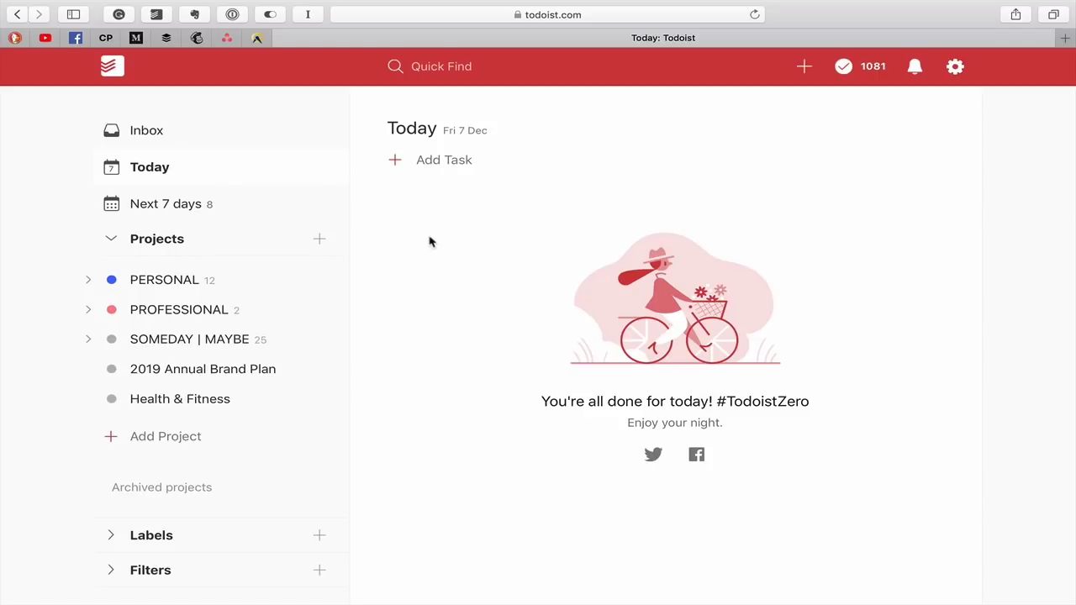
- Show Next 7 days and inspect the expenses task's date options without changing them
click(202, 217)
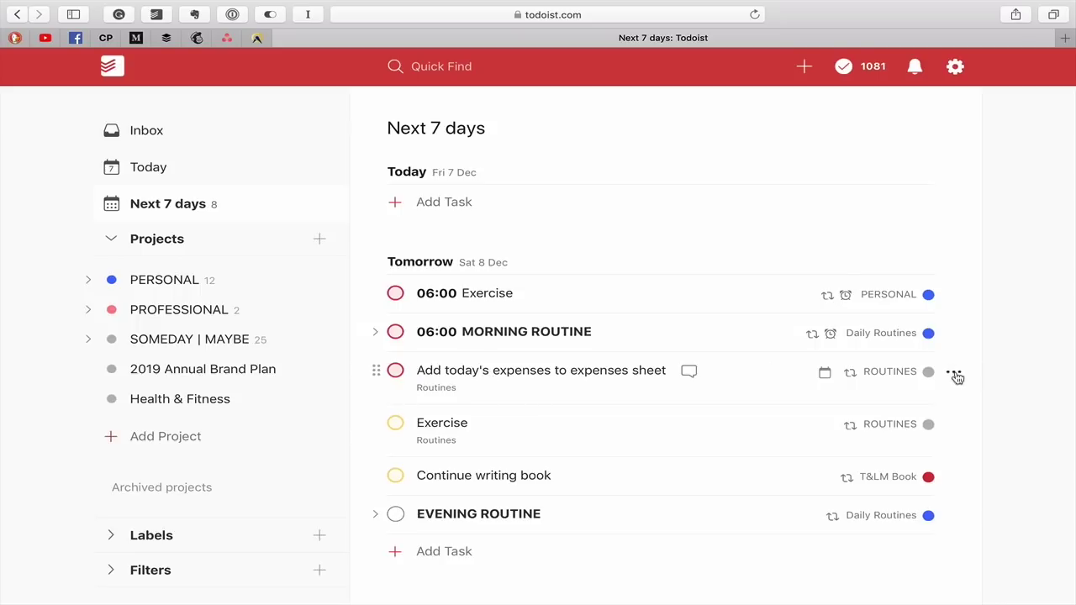
click(825, 378)
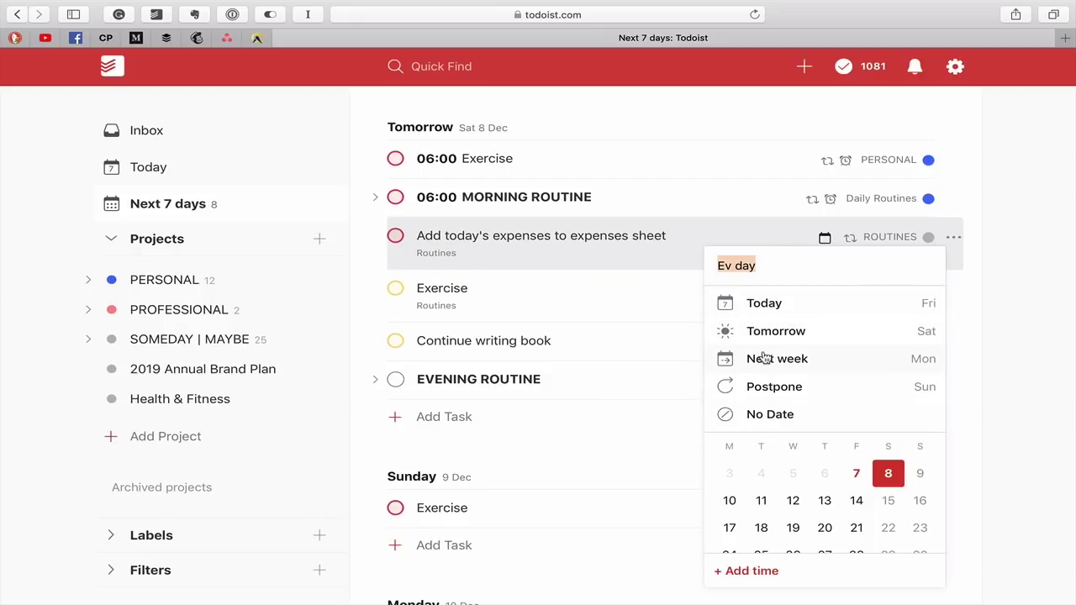
click(982, 328)
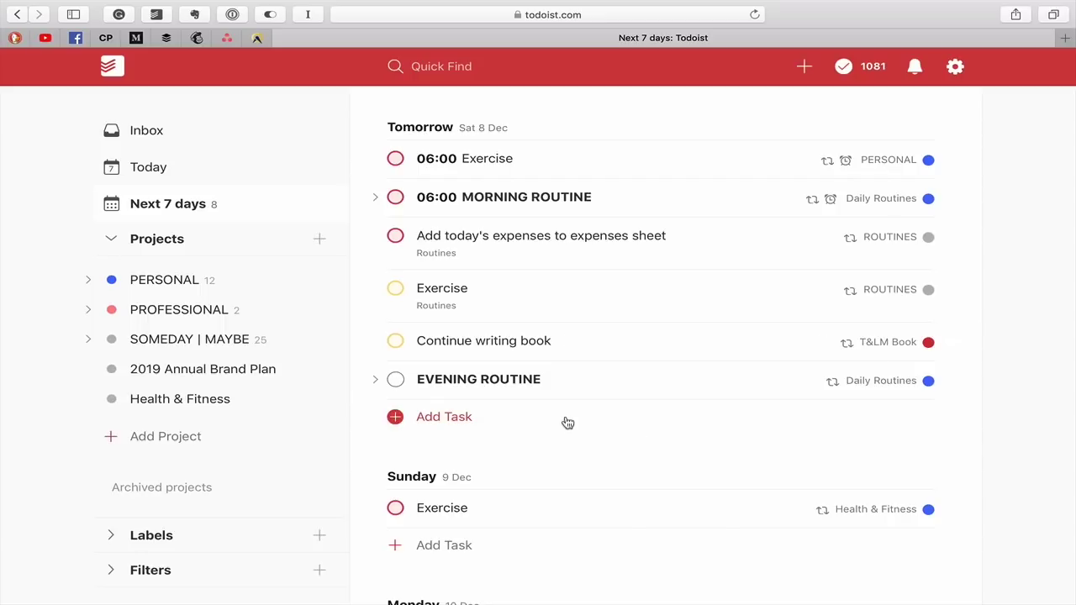
scroll(570, 418, down, 1)
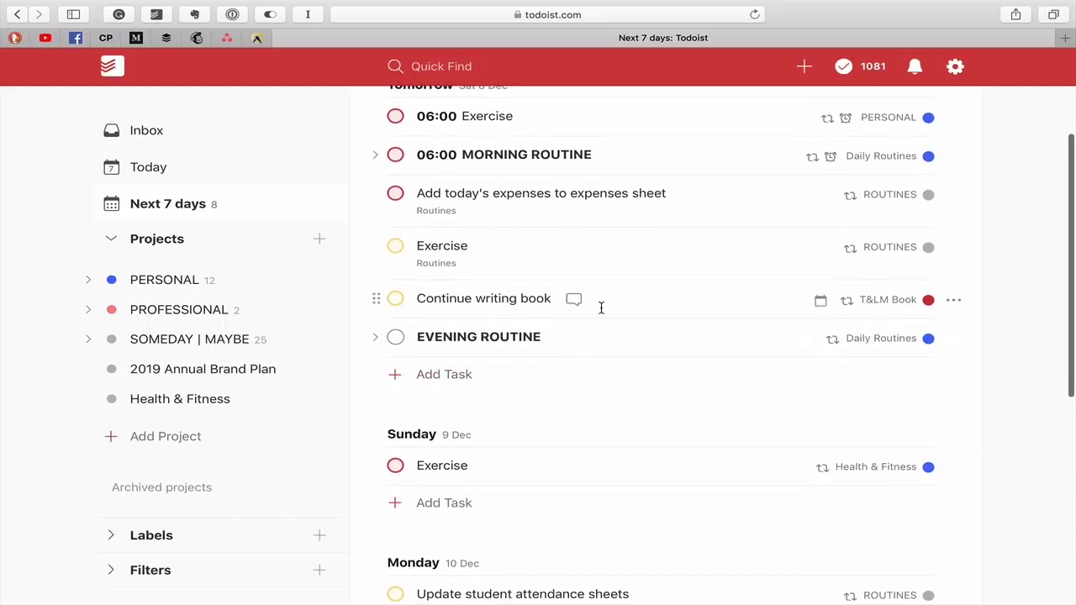
- Inspect the routine tasks inline, then open due-date options for Sunday's recurring Exercise
click(597, 268)
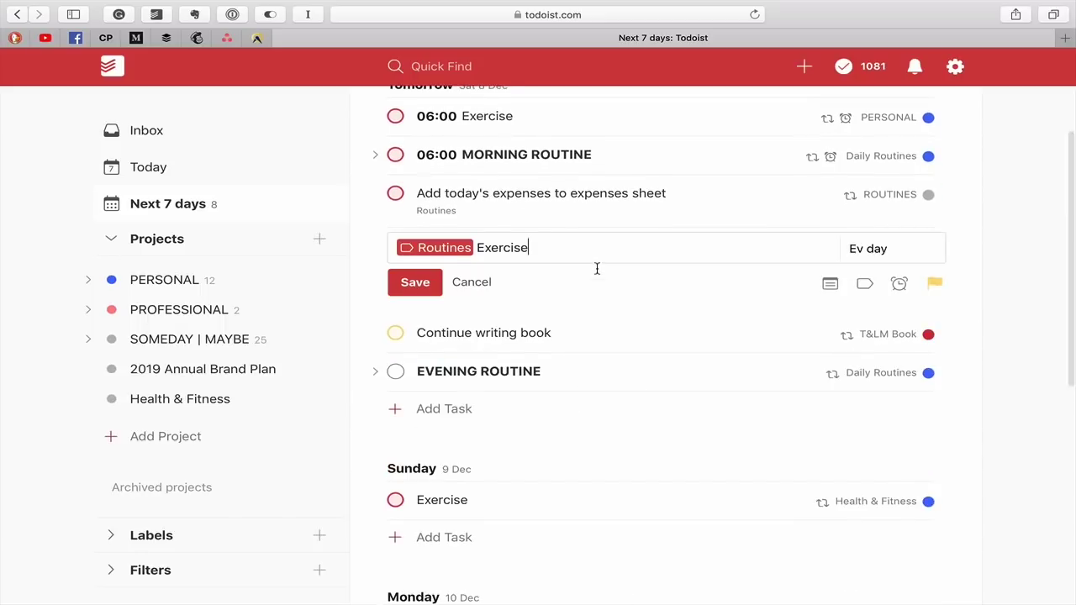
click(602, 346)
click(625, 399)
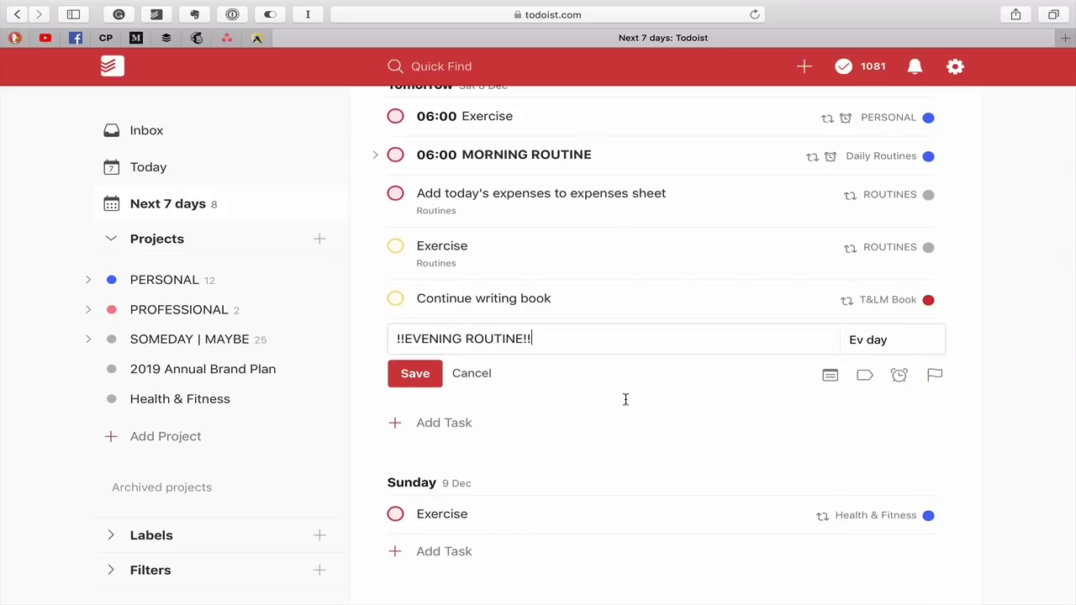
click(650, 507)
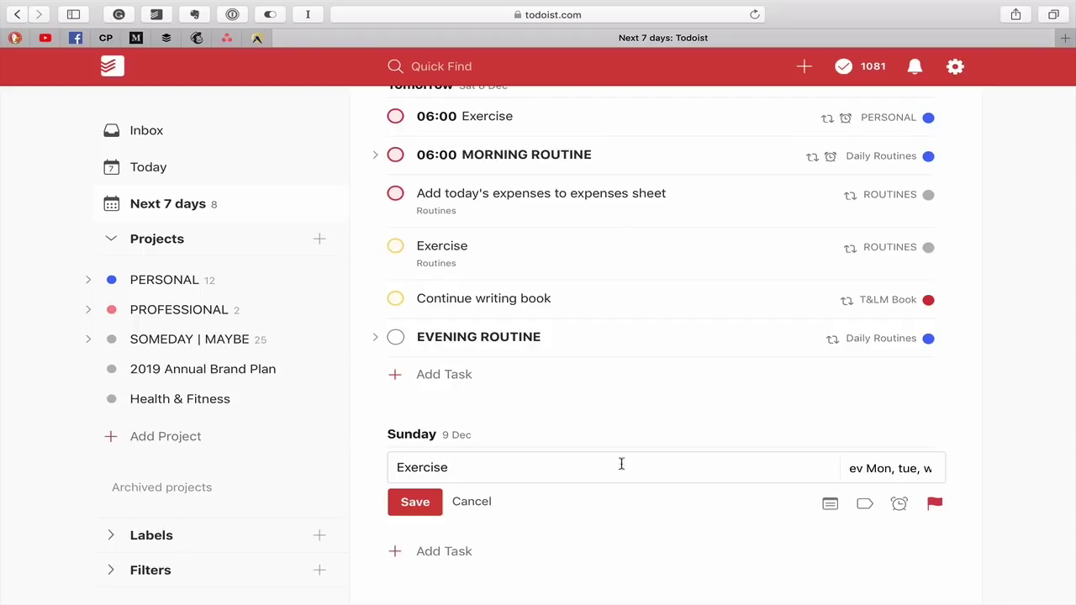
click(429, 503)
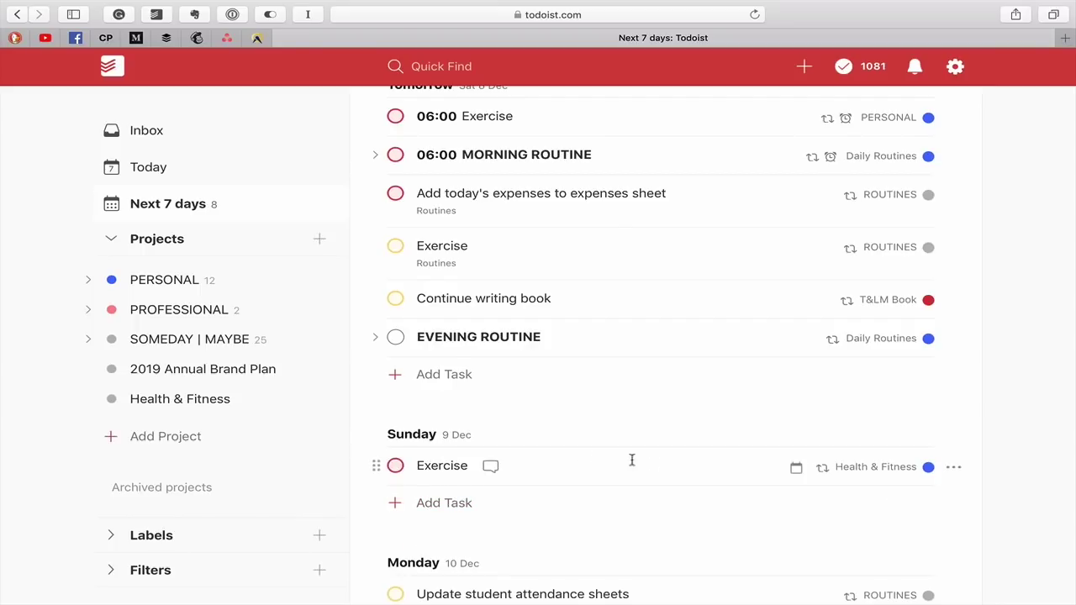
click(797, 469)
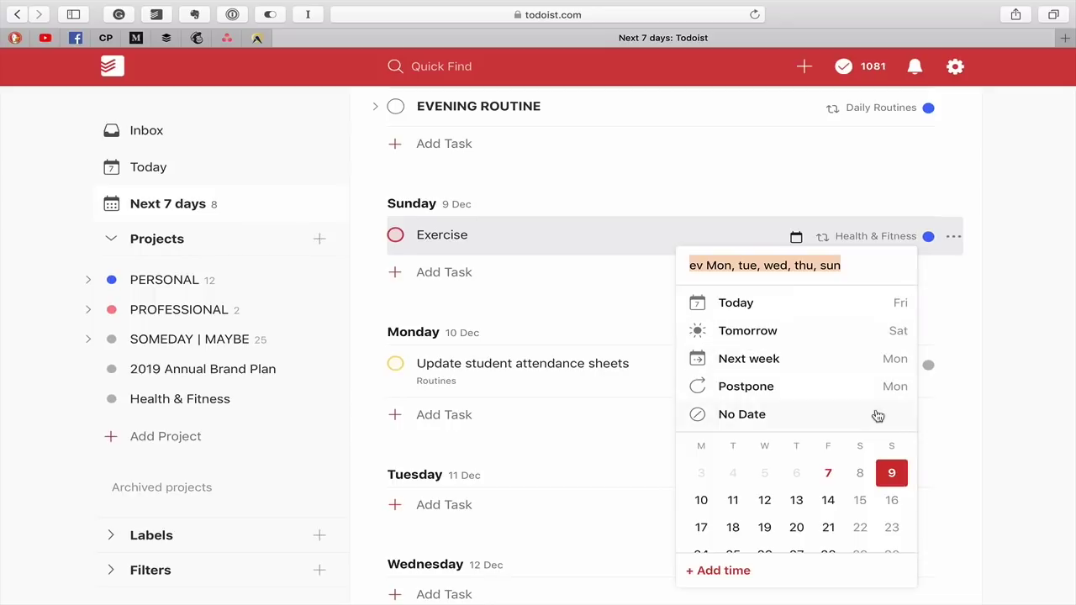
- Move Exercise from Sunday to Monday 10 Dec and check it in the inline editor
click(758, 360)
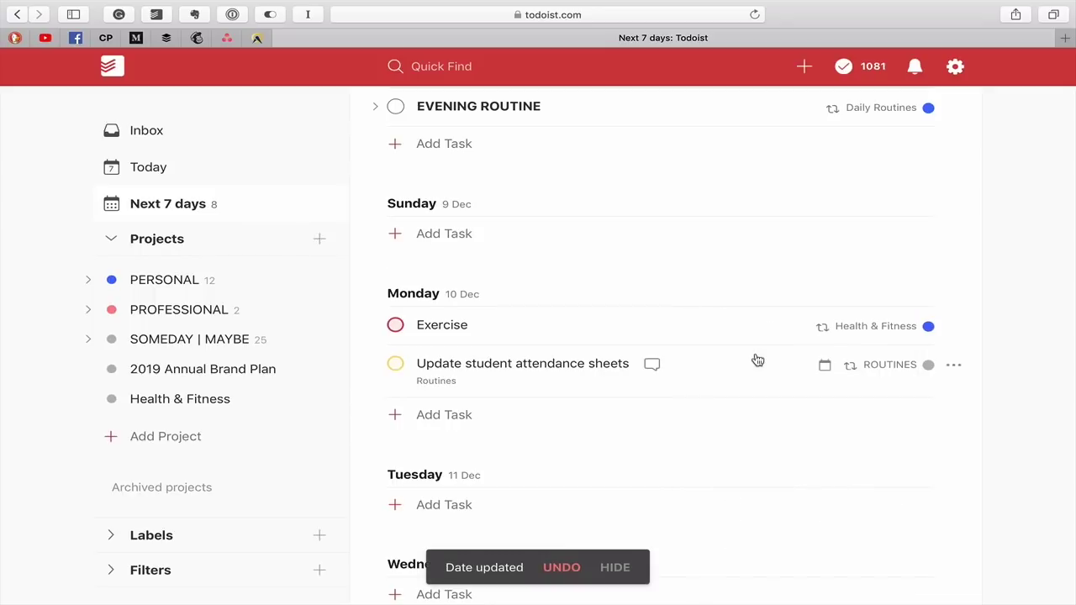
mouse_move(552, 326)
click(465, 324)
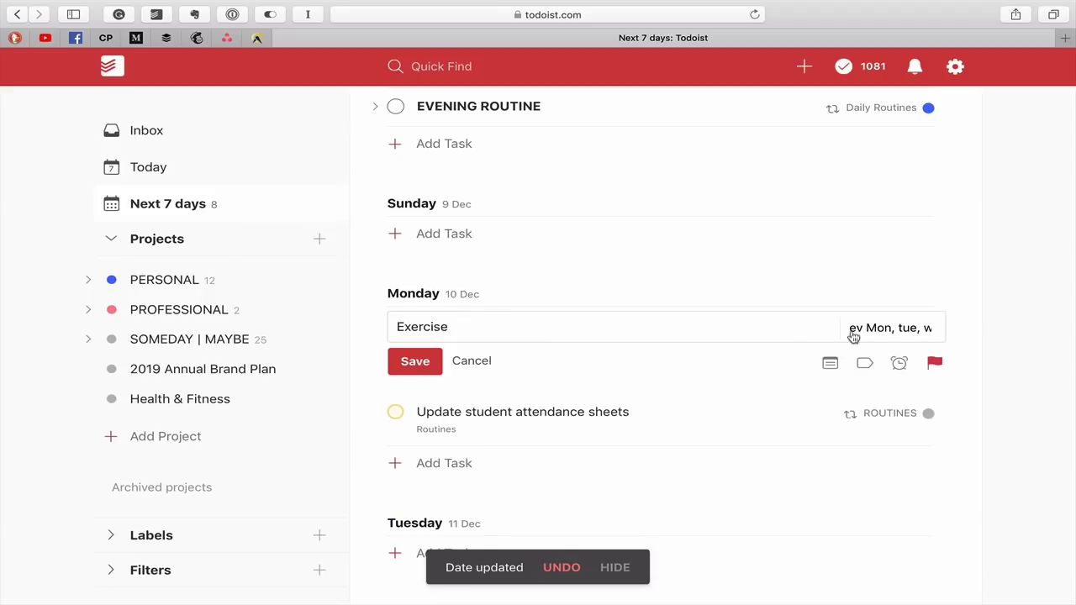
click(424, 368)
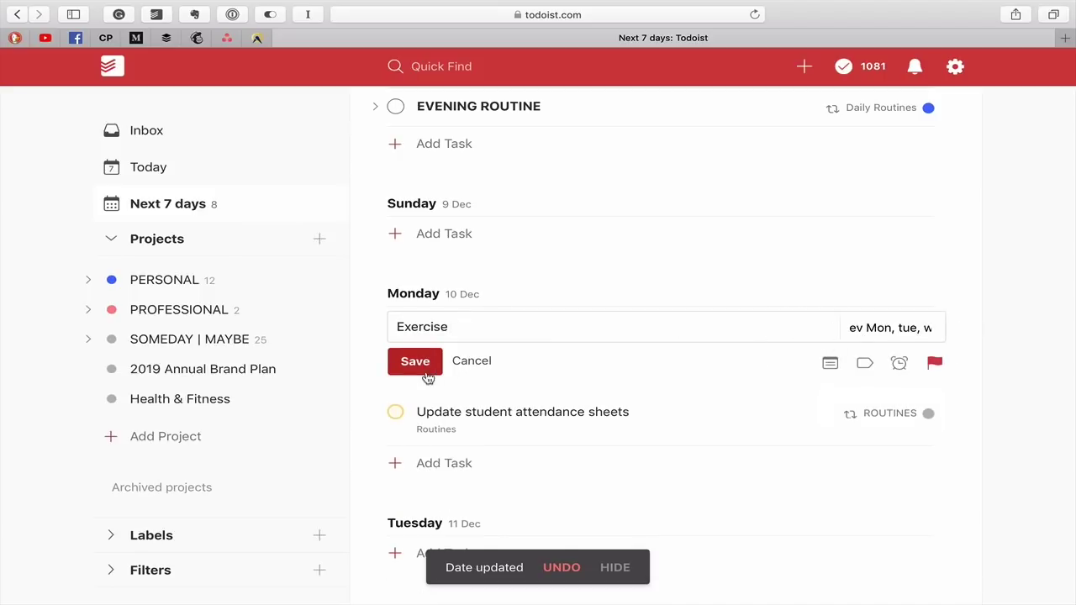
click(438, 331)
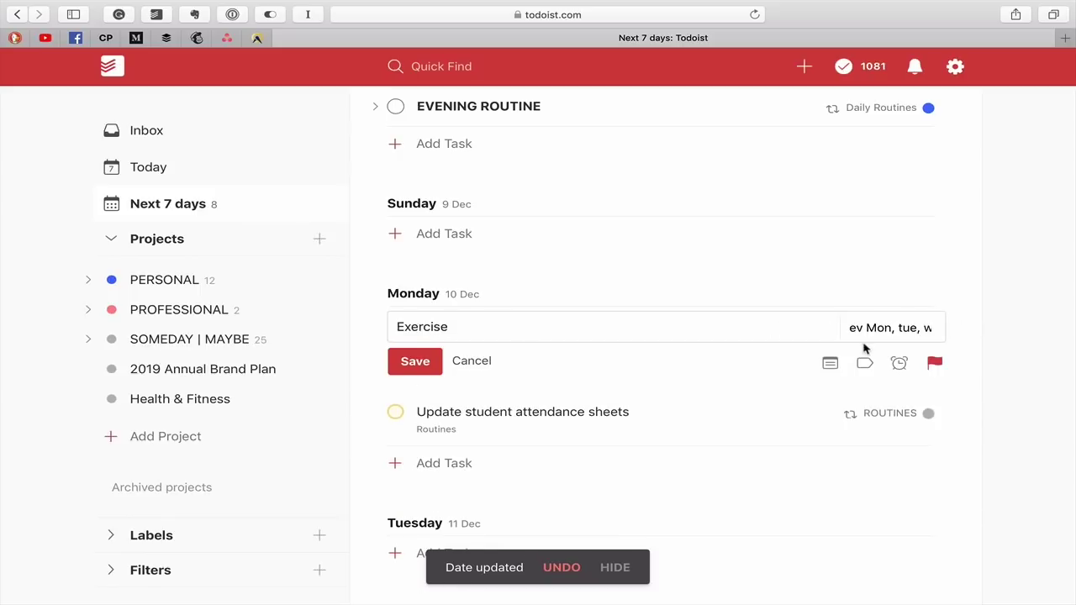
click(420, 361)
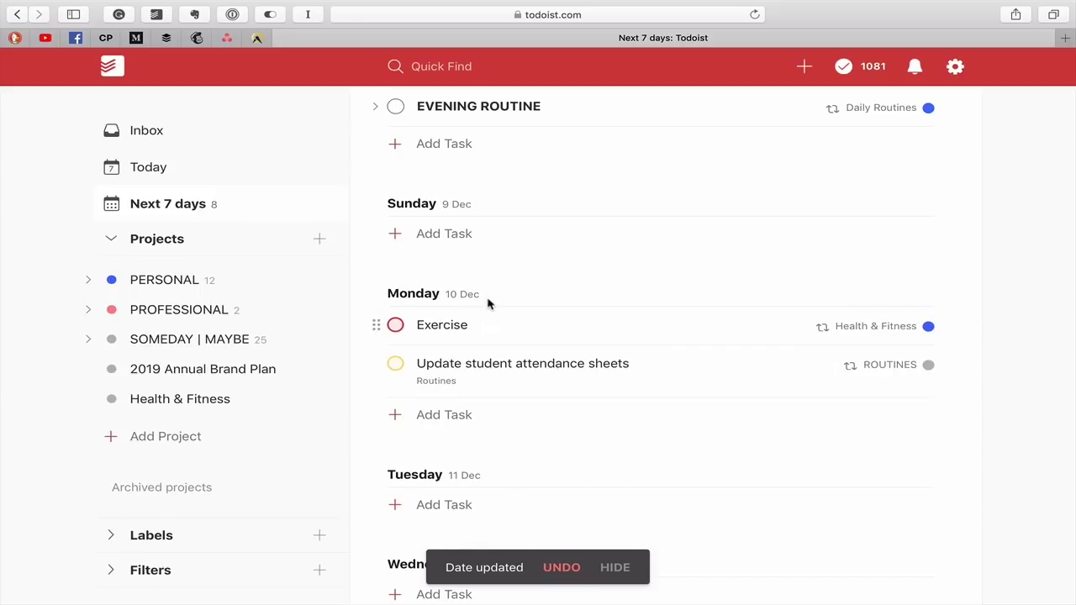
click(438, 324)
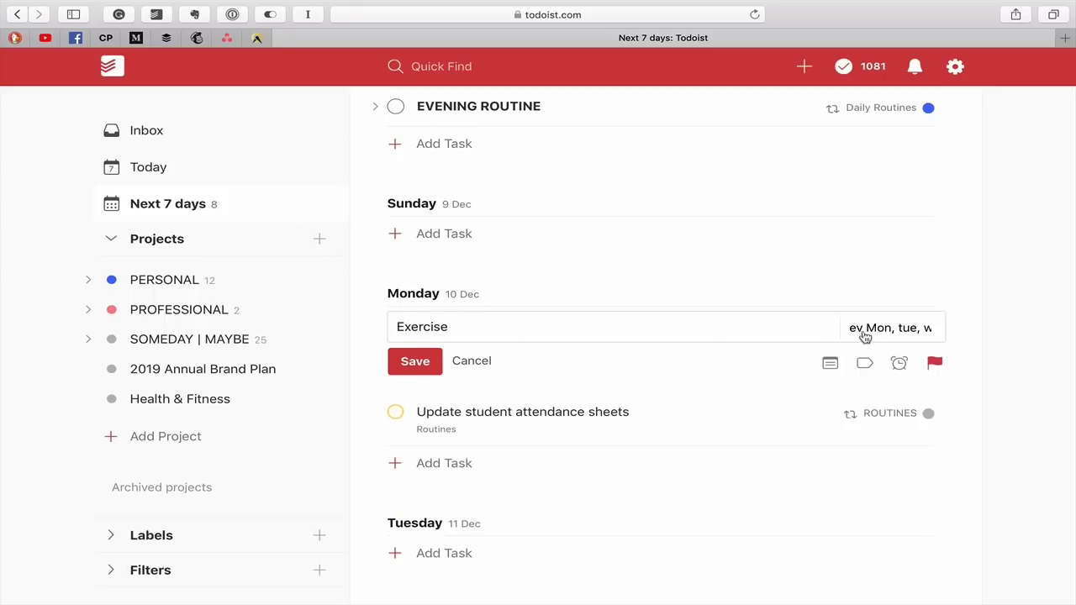
click(427, 364)
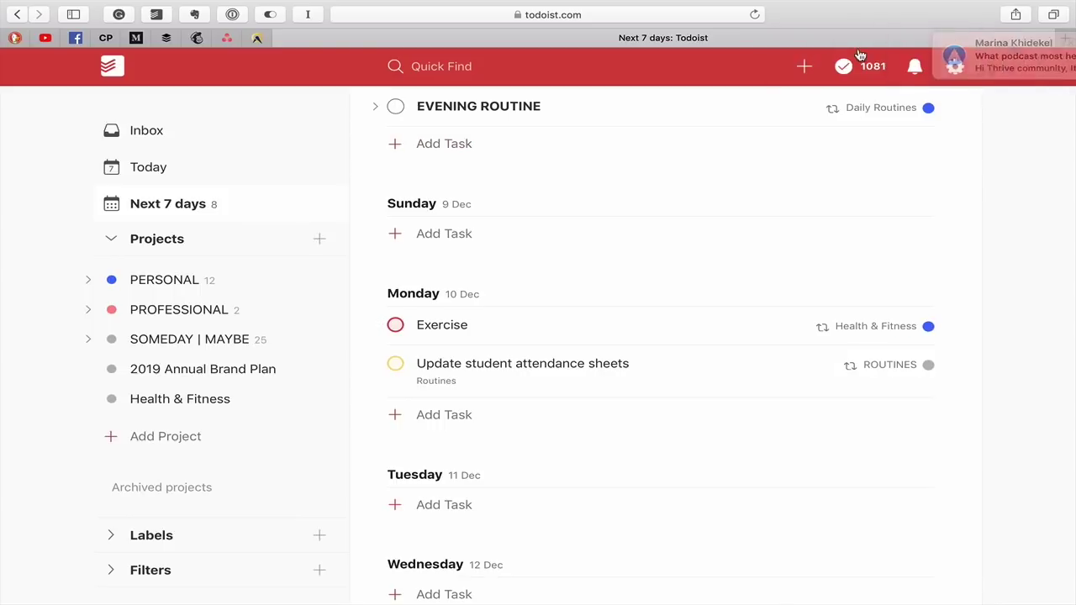
- Reschedule the Exercise task to Monday 17 Dec in the date picker
mouse_move(605, 325)
click(797, 327)
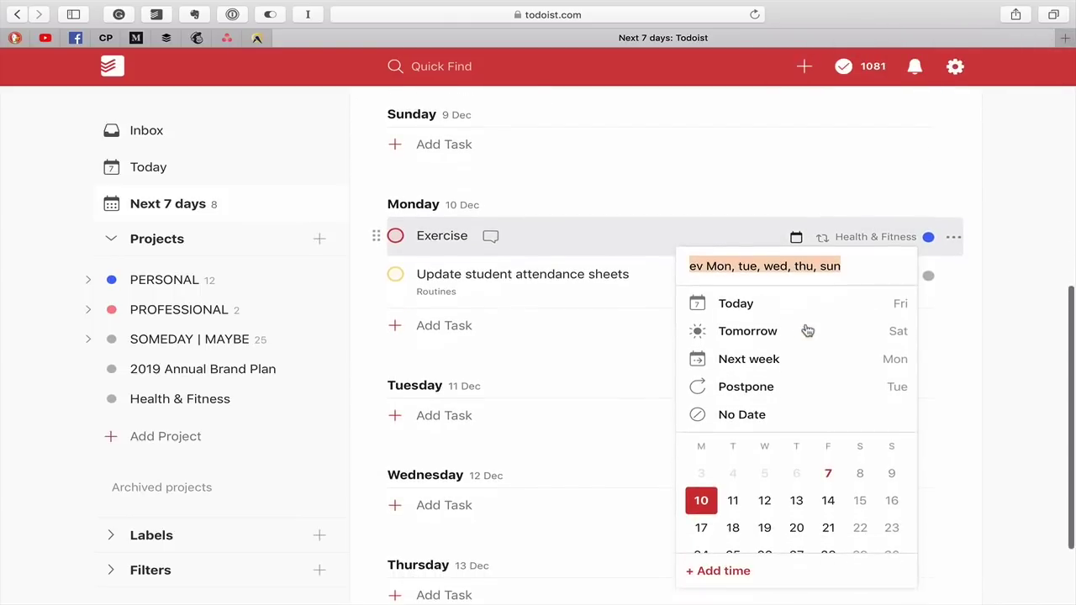
scroll(719, 494, down, 1)
click(705, 486)
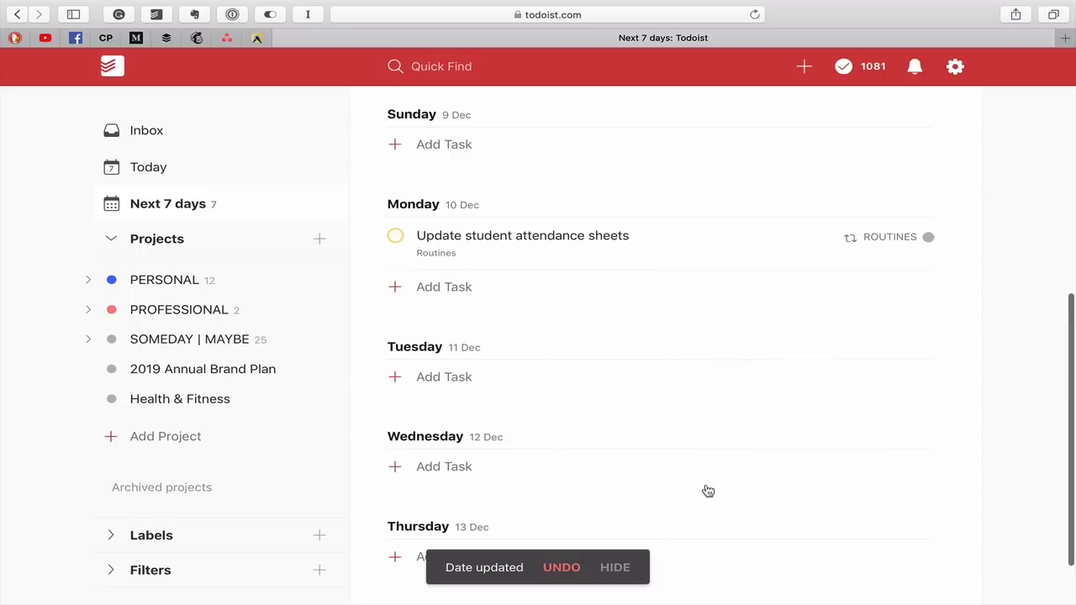
scroll(680, 354, down, 2)
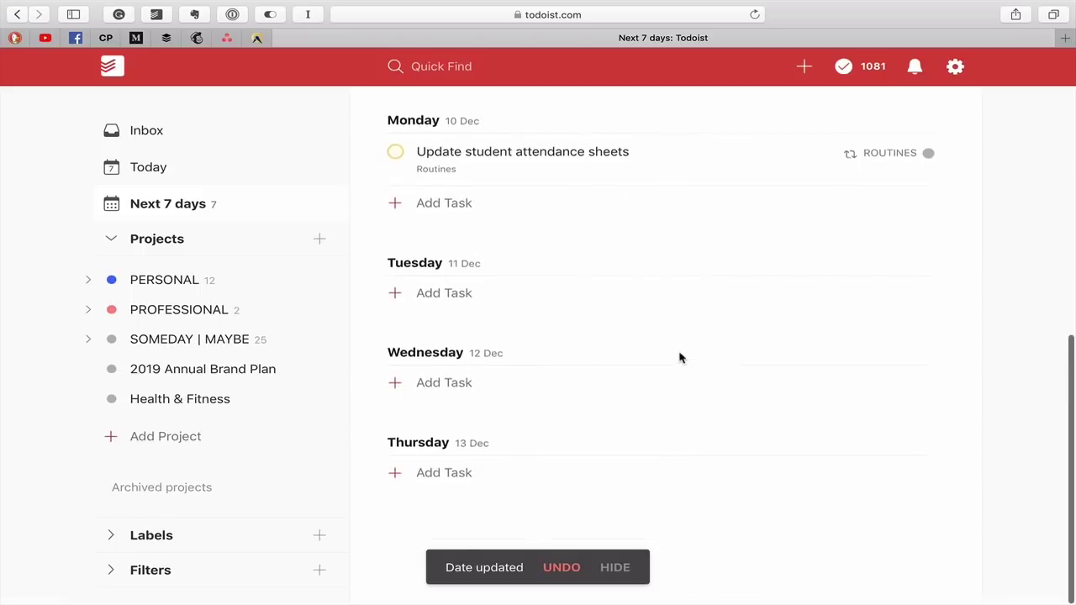
scroll(681, 324, up, 1)
scroll(505, 315, up, 4)
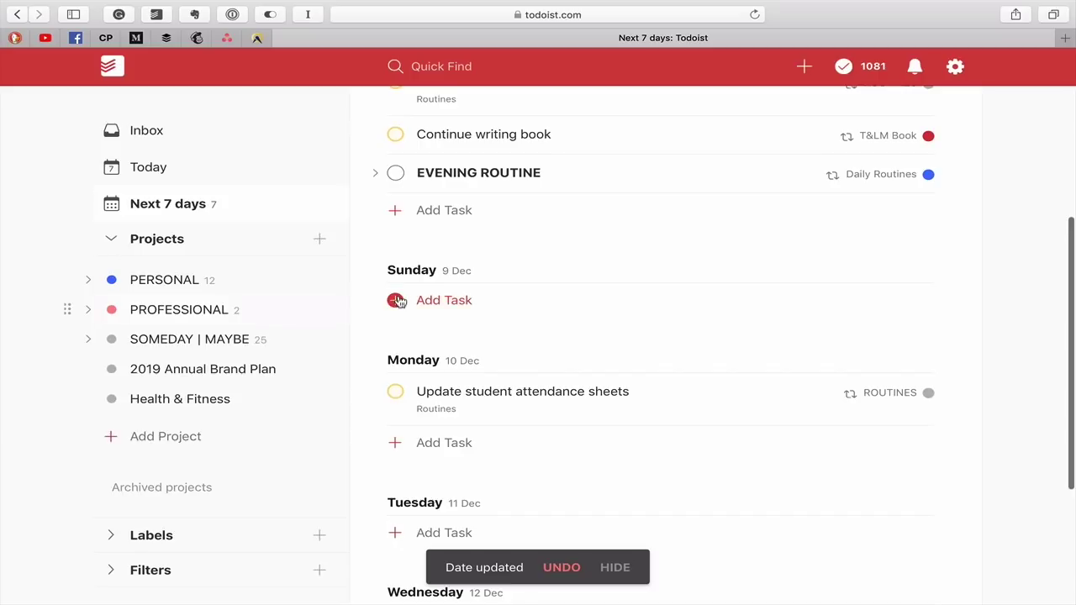
mouse_move(164, 280)
click(158, 288)
- Find Exercise under Health & Fitness and confirm its 17 Dec date, saving it unchanged
scroll(441, 351, down, 2)
scroll(449, 355, down, 3)
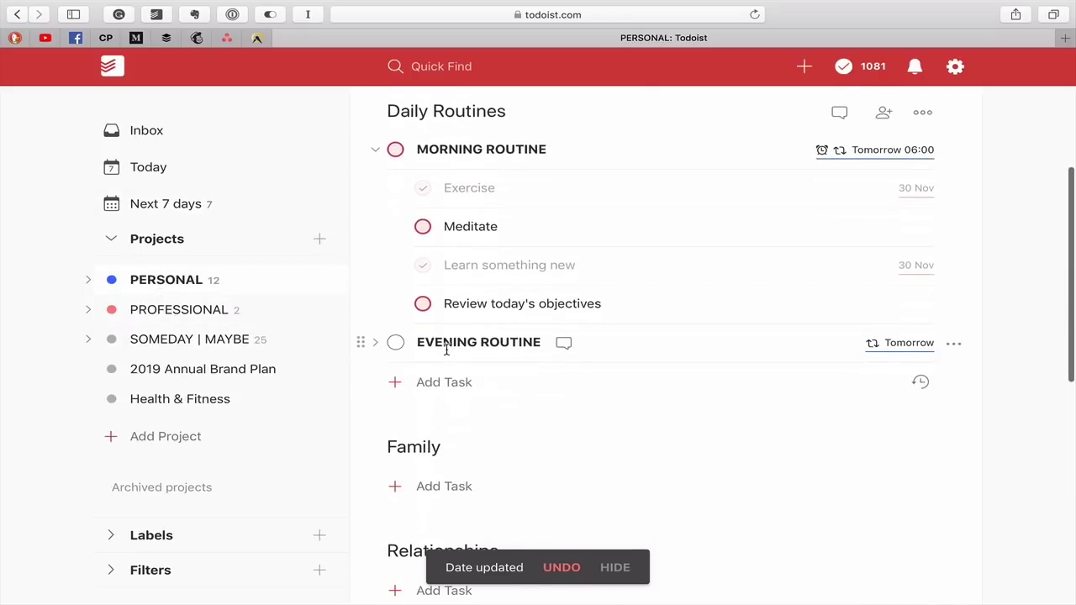
scroll(447, 350, down, 2)
scroll(447, 352, down, 1)
scroll(446, 353, down, 8)
scroll(448, 355, down, 2)
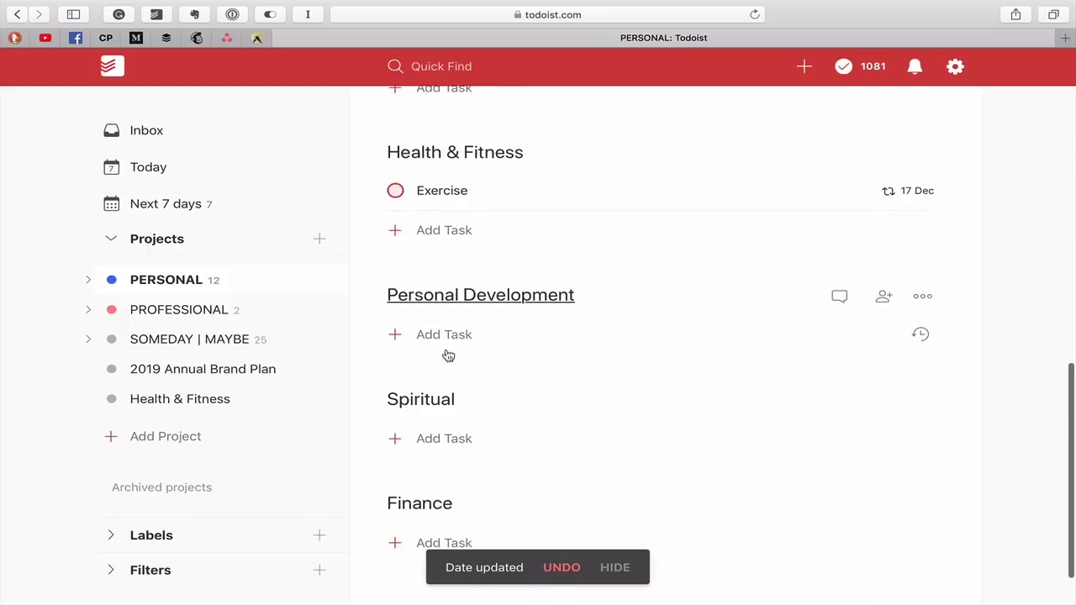
scroll(446, 356, up, 2)
click(580, 279)
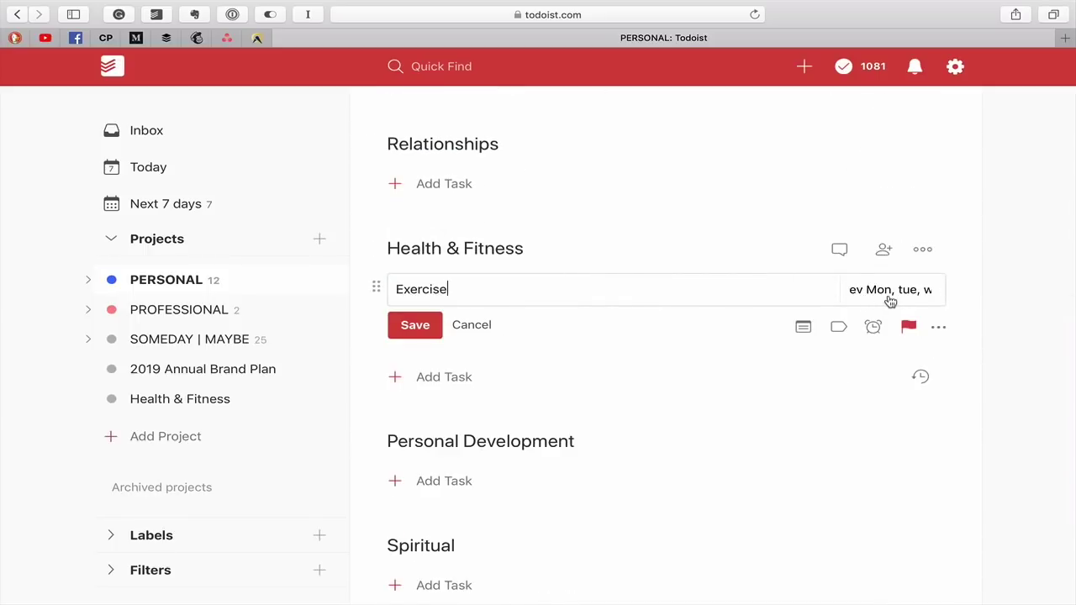
mouse_move(202, 309)
click(408, 326)
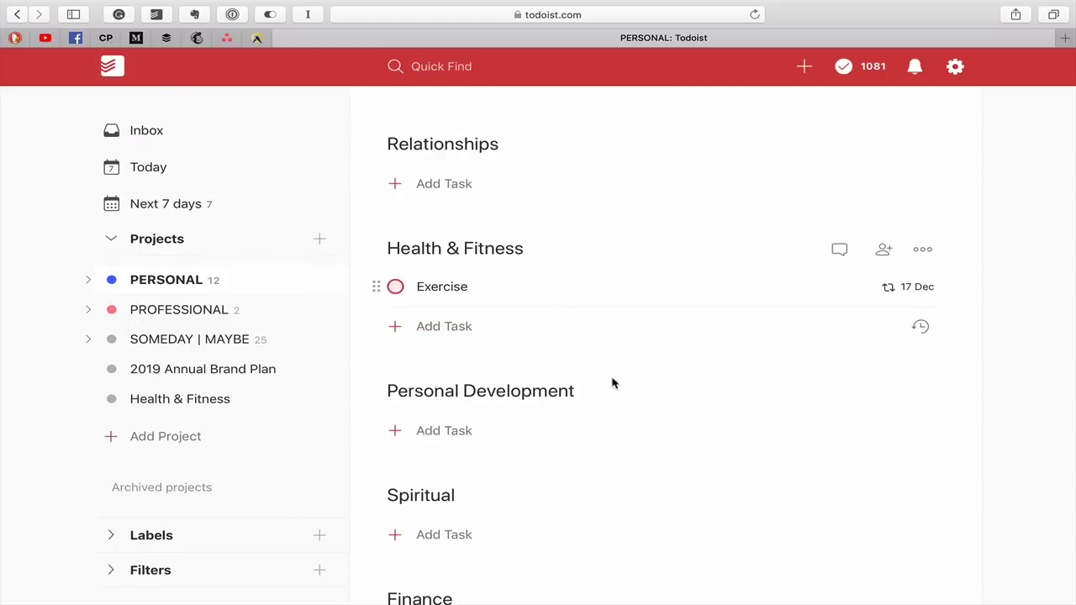
scroll(606, 337, up, 6)
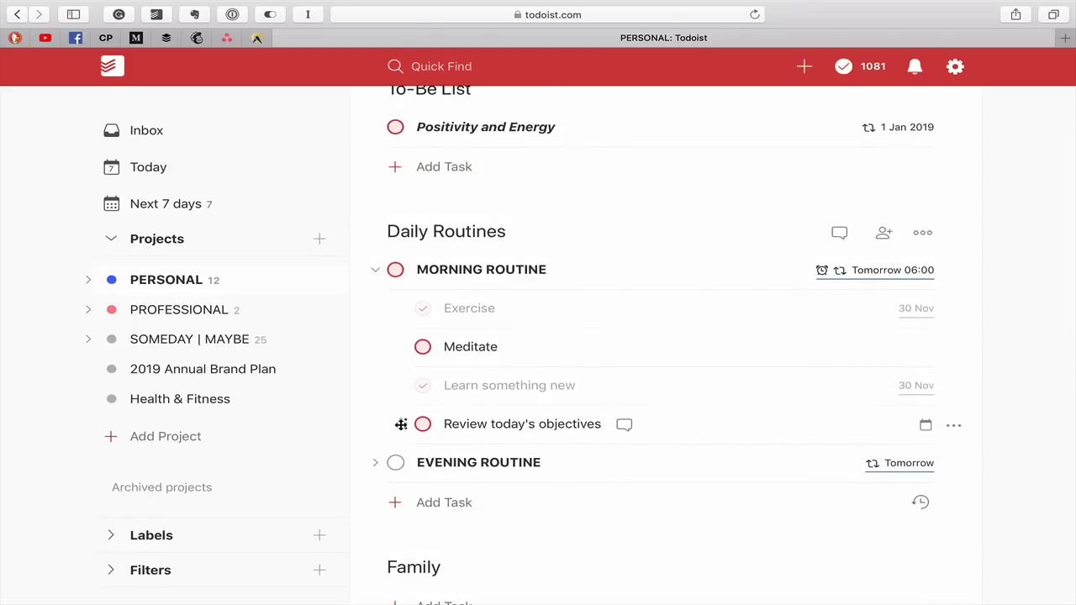
shift+click(404, 423)
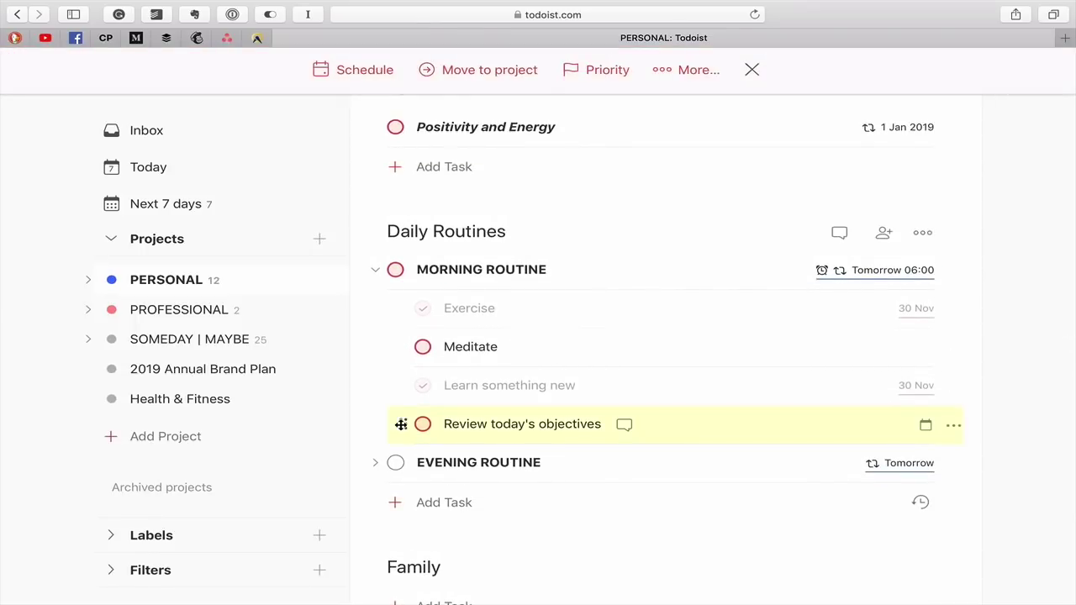
shift+click(405, 347)
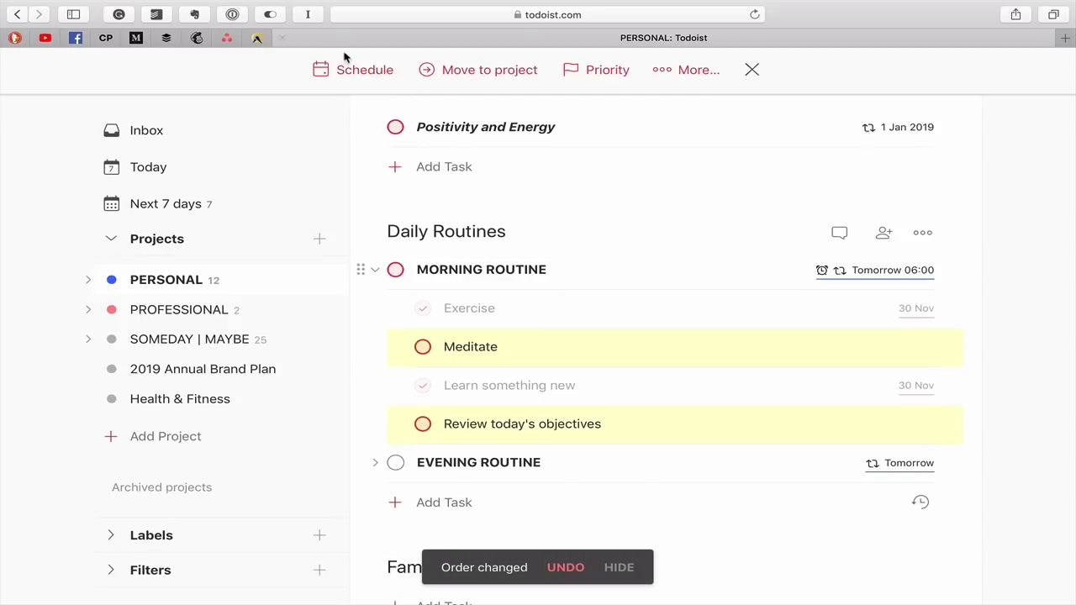
click(361, 72)
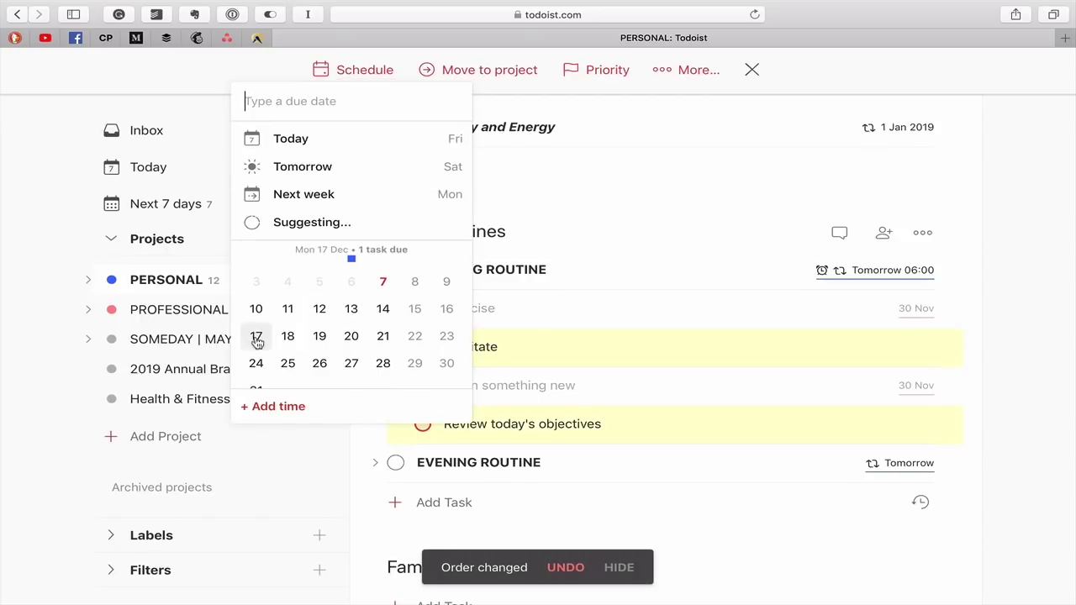
scroll(289, 351, down, 1)
scroll(289, 352, down, 3)
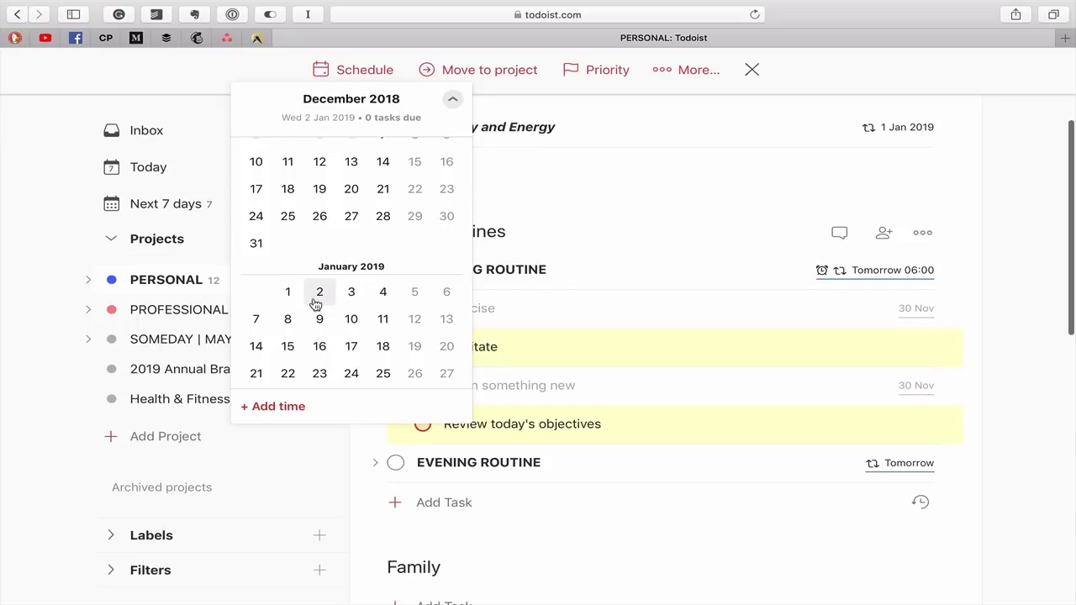
click(1006, 353)
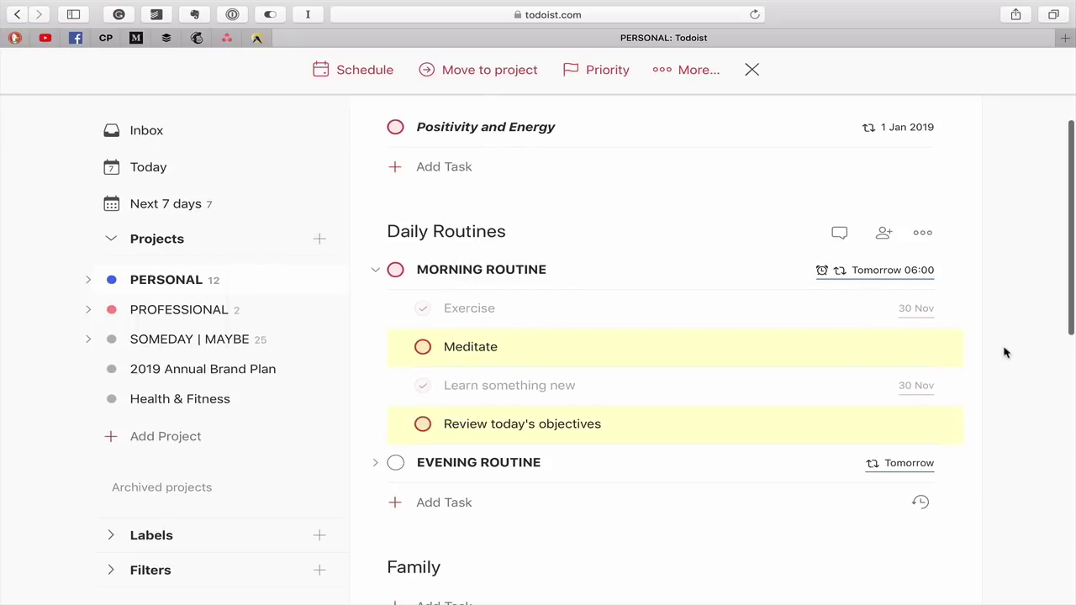
click(752, 71)
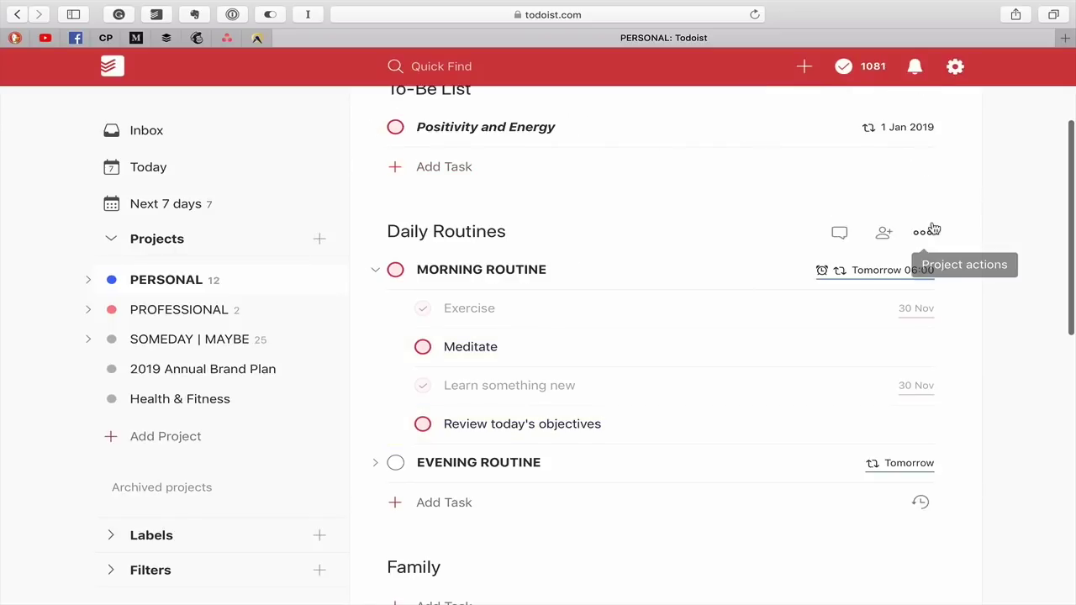
scroll(933, 228, up, 3)
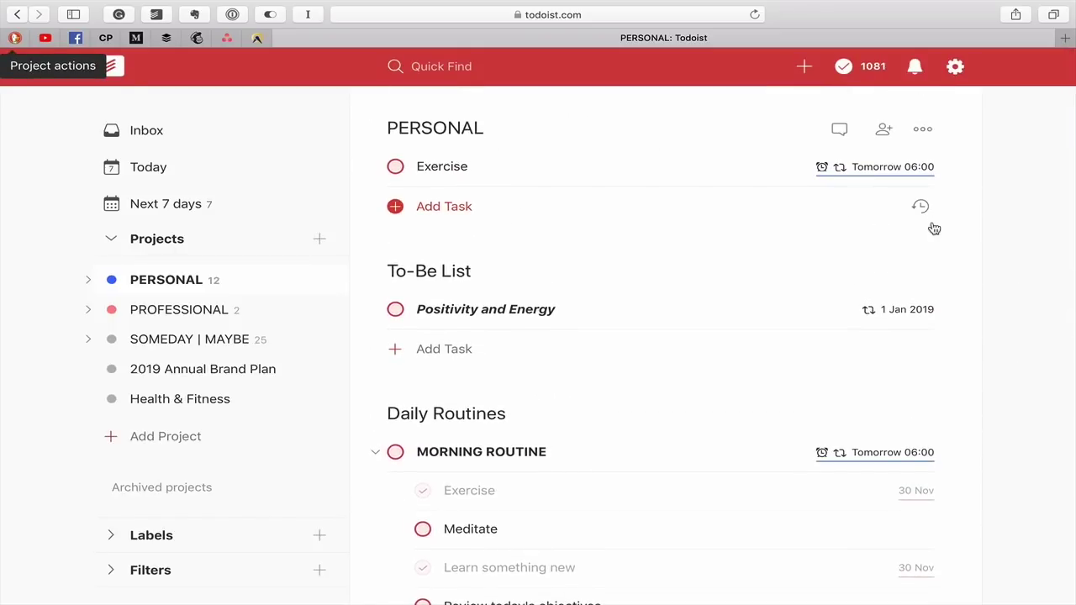